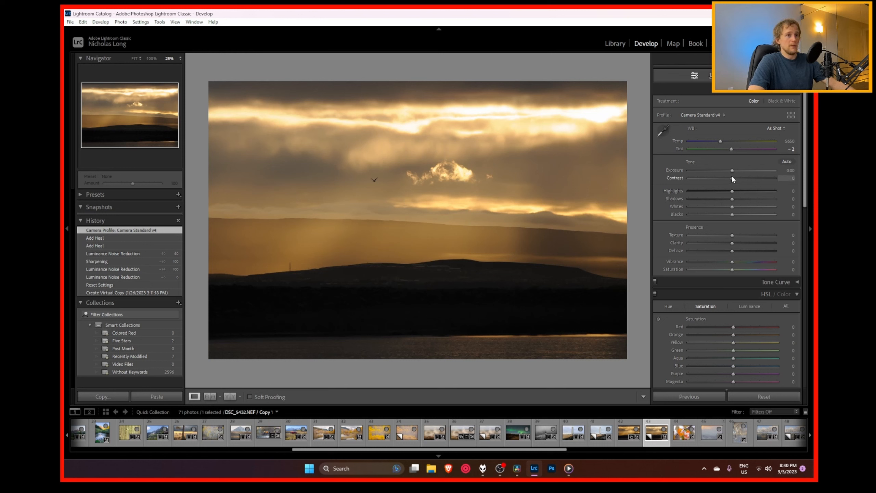
Step: Try lowering the whole photo's Highlights to -76, and reset them to 0
{"action": "left_click_drag", "start_coordinate": [732, 191], "coordinate": [701, 194]}
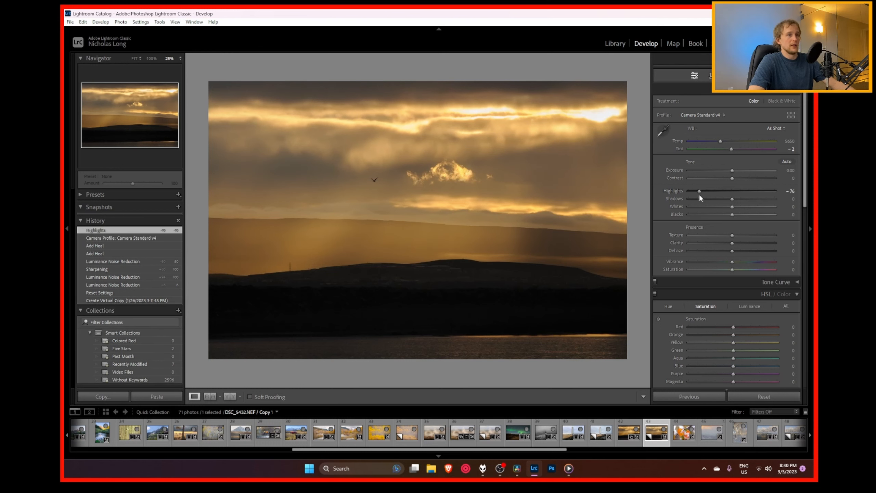
{"action": "double_click", "coordinate": [700, 192]}
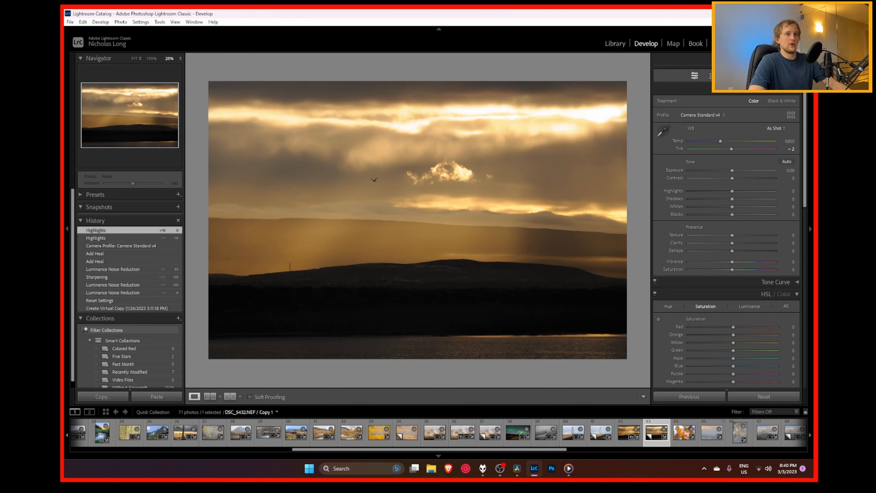
Step: Add a wide elliptical radial gradient mask over the bright cloud band in the upper sky, spanning the photo's full width
{"action": "key", "text": "shift+w"}
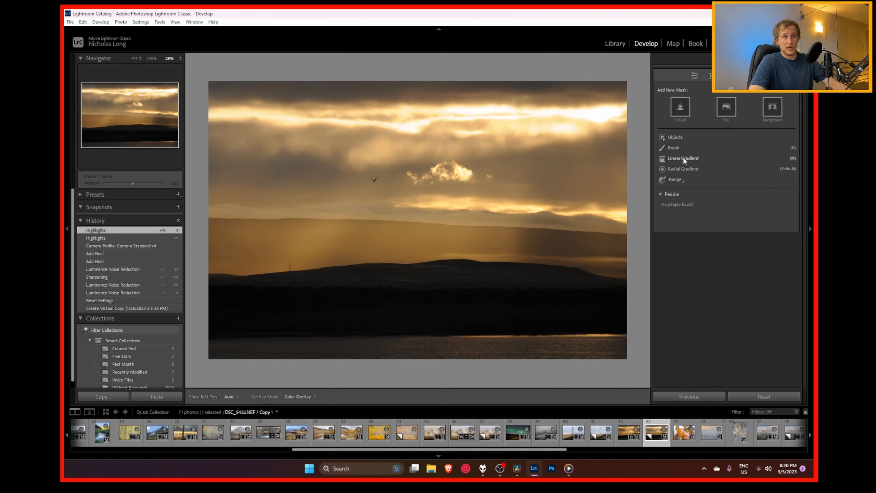
{"action": "left_click", "coordinate": [683, 169]}
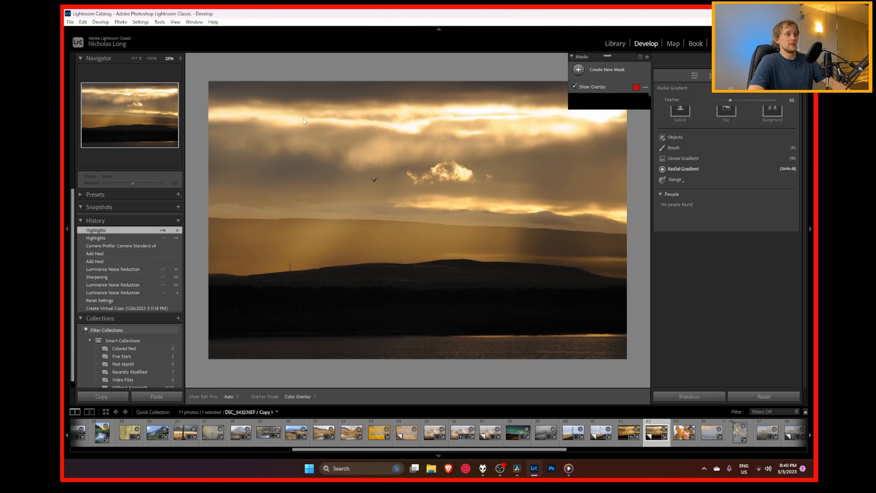
{"action": "left_click_drag", "start_coordinate": [259, 106], "coordinate": [442, 162]}
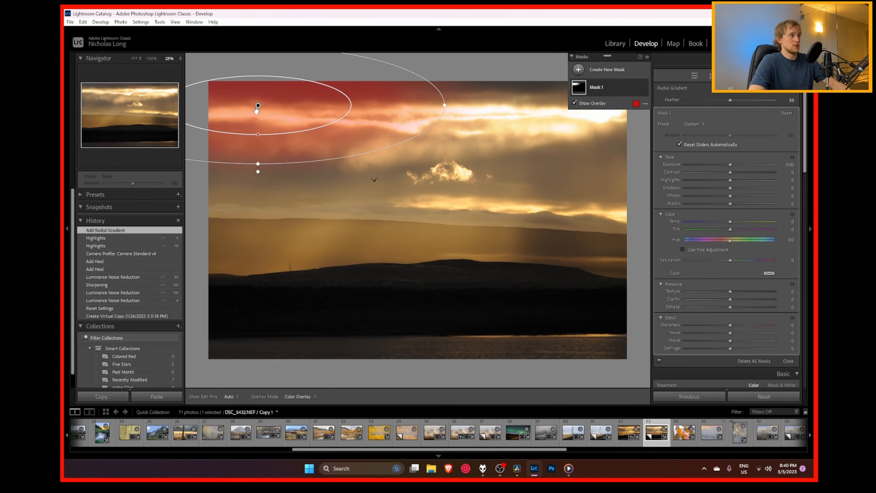
{"action": "left_click_drag", "start_coordinate": [257, 108], "coordinate": [450, 127]}
{"action": "left_click_drag", "start_coordinate": [264, 126], "coordinate": [192, 126]}
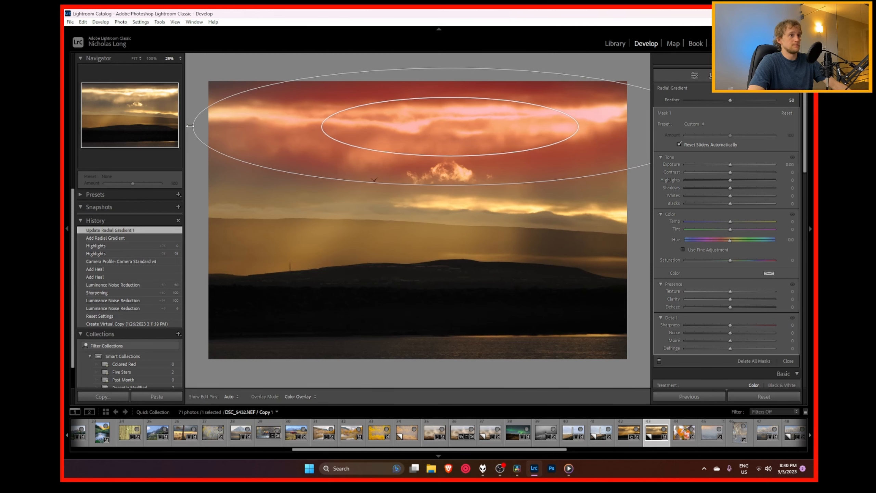
{"action": "left_click_drag", "start_coordinate": [451, 127], "coordinate": [441, 122]}
{"action": "left_click_drag", "start_coordinate": [439, 182], "coordinate": [439, 180]}
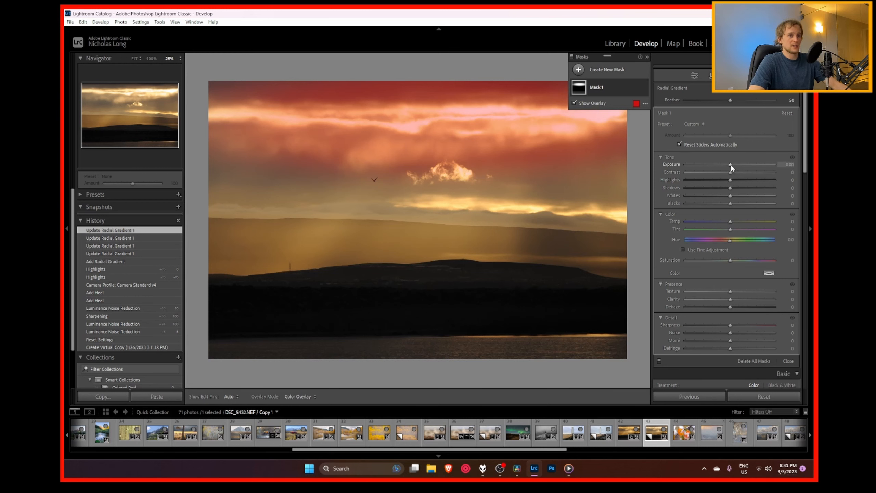
Step: Try an Exposure of -1.04 on the upper-sky radial mask, reset it, and lower the mask's Highlights instead
{"action": "left_click_drag", "start_coordinate": [731, 164], "coordinate": [719, 165]}
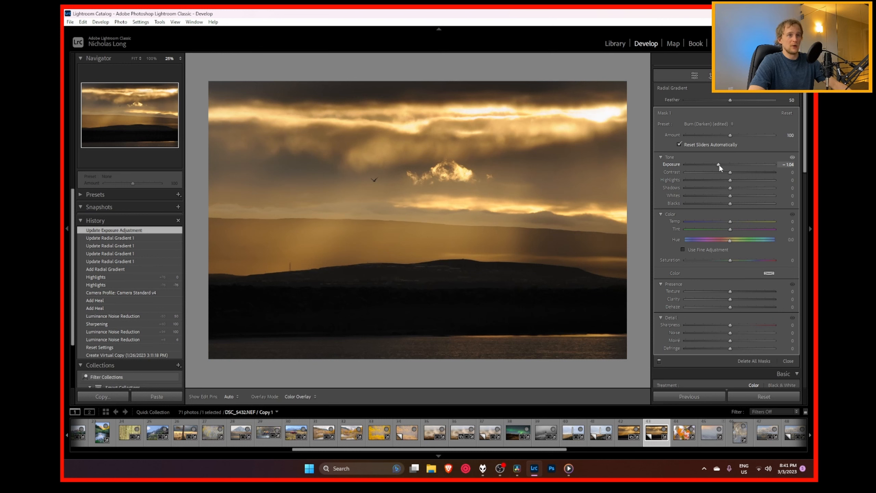
{"action": "double_click", "coordinate": [719, 165]}
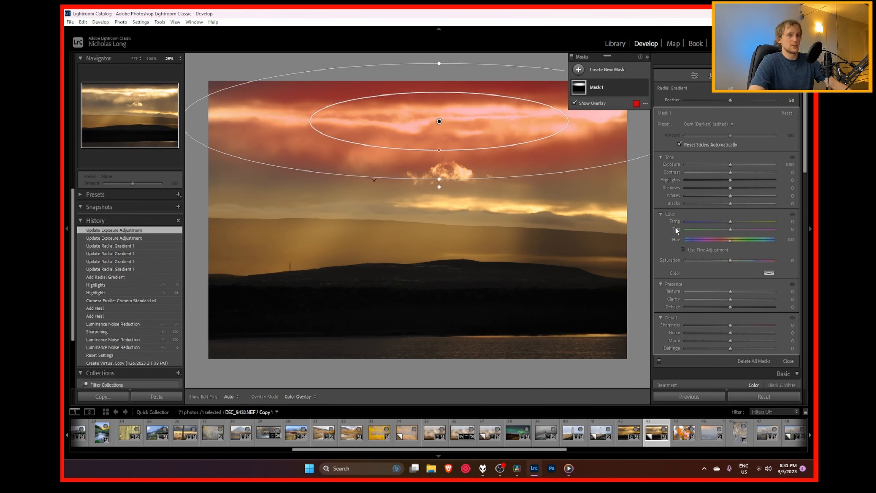
{"action": "left_click_drag", "start_coordinate": [730, 180], "coordinate": [676, 182]}
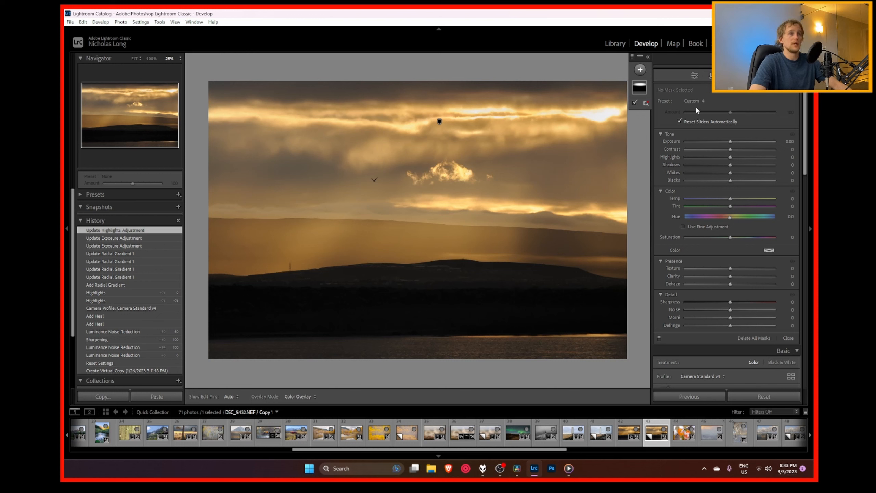
Step: Create a Color Range mask sampled from the golden haze just above the distant ridge, with Refine set to 21
{"action": "left_click", "coordinate": [641, 72]}
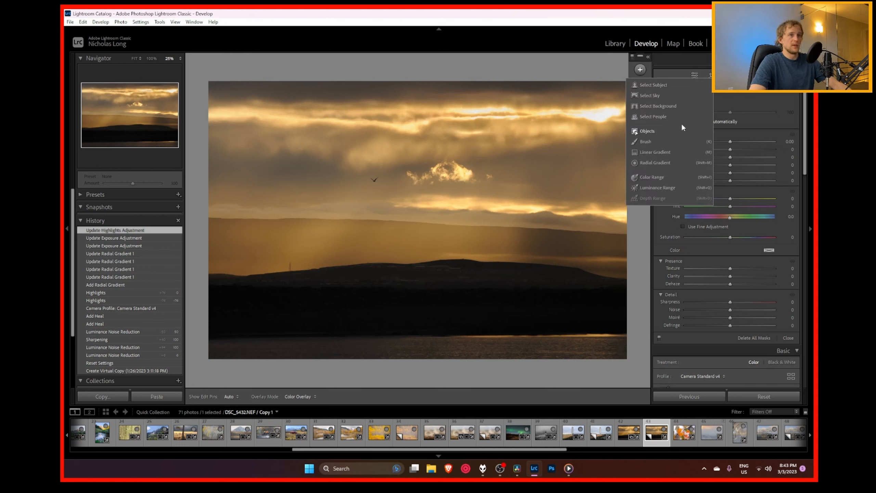
{"action": "left_click", "coordinate": [658, 177]}
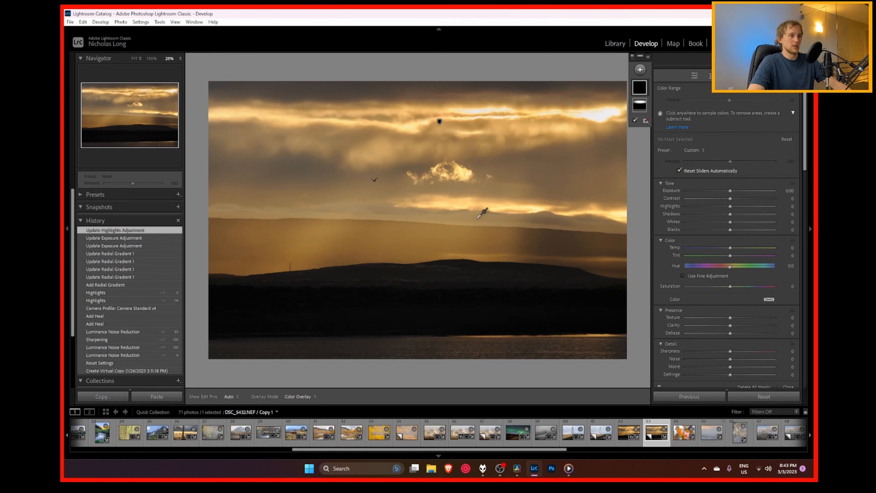
{"action": "left_click", "coordinate": [477, 219]}
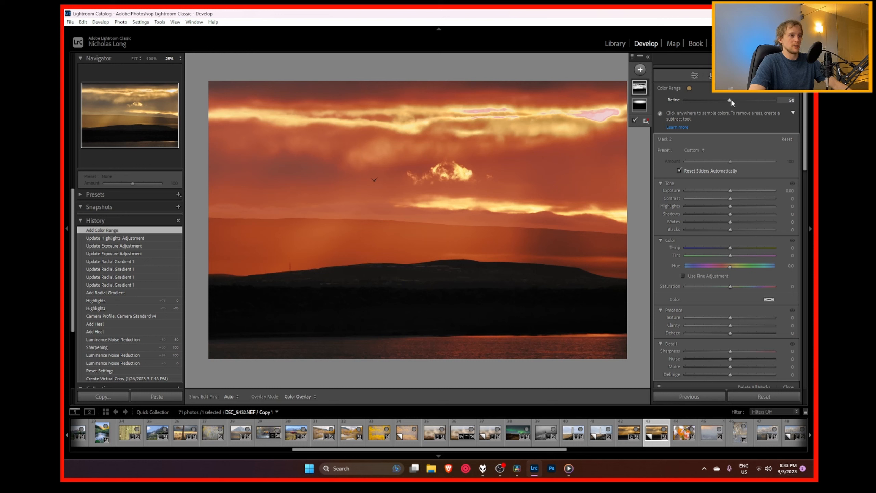
{"action": "left_click_drag", "start_coordinate": [731, 99], "coordinate": [700, 105]}
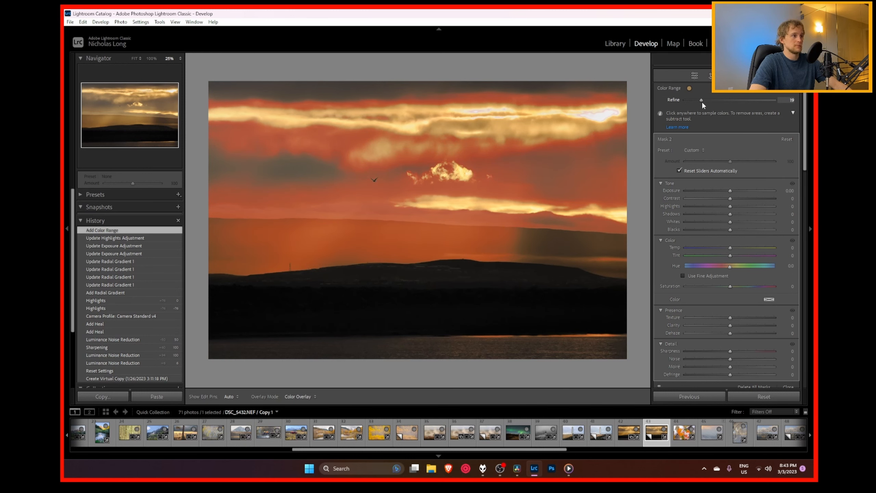
{"action": "left_click_drag", "start_coordinate": [702, 104], "coordinate": [704, 103]}
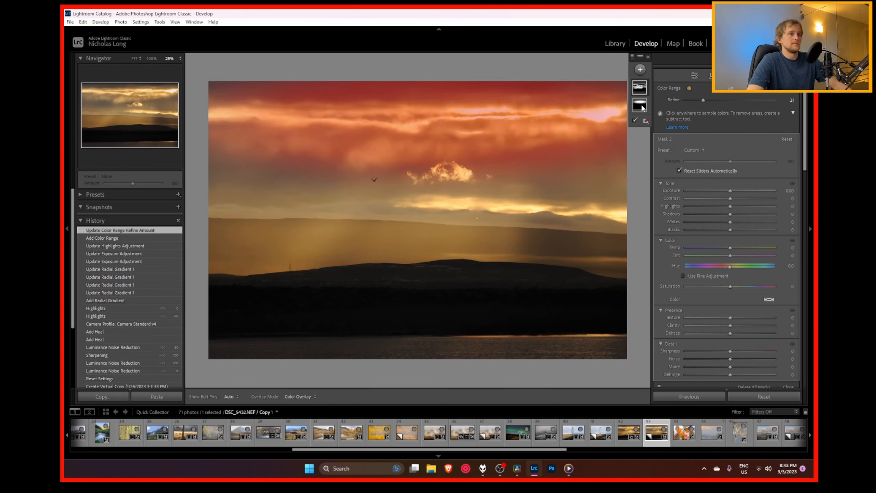
Step: Hide the mask overlay and set the color range mask's Whites to 35
{"action": "left_click", "coordinate": [648, 56]}
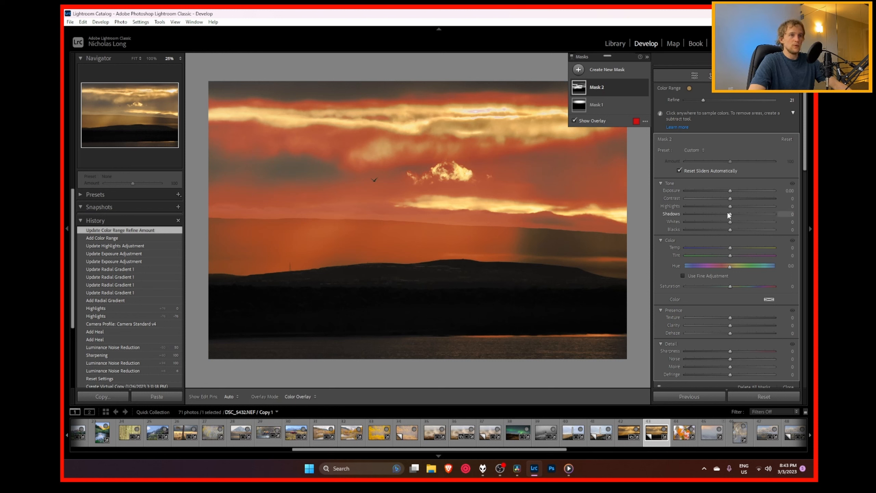
{"action": "left_click", "coordinate": [574, 120]}
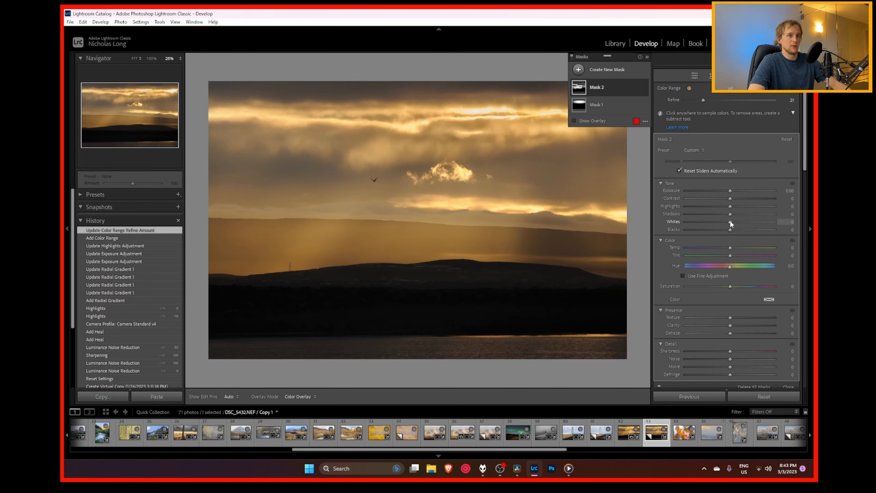
{"action": "left_click_drag", "start_coordinate": [731, 223], "coordinate": [737, 222]}
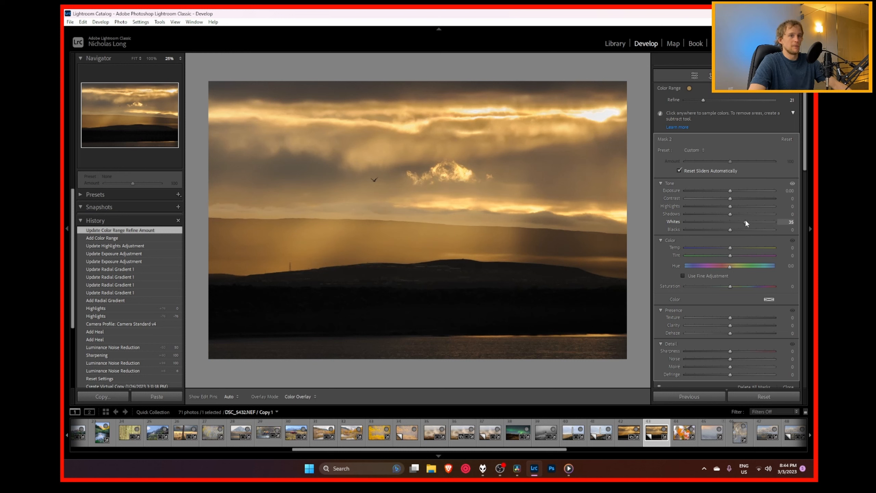
{"action": "left_click_drag", "start_coordinate": [746, 223], "coordinate": [745, 222]}
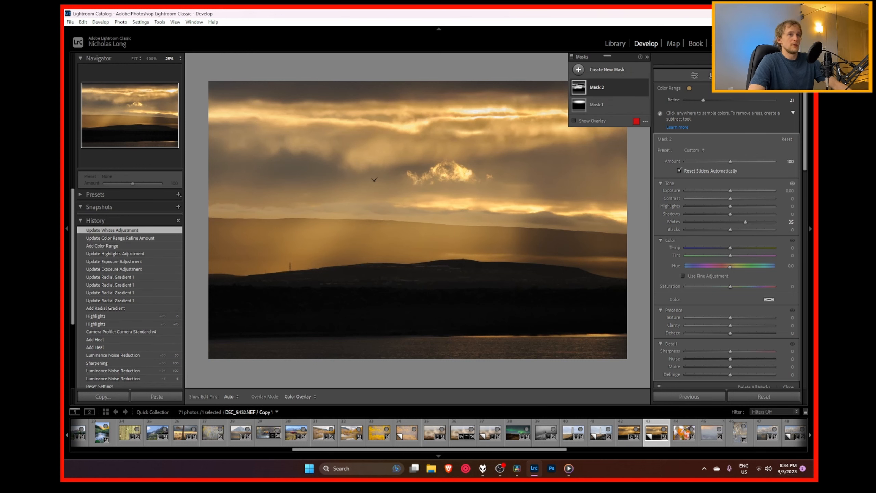
Step: Compare the photo with and without the color range mask by hiding and showing it repeatedly
{"action": "left_click", "coordinate": [644, 88]}
{"action": "left_click", "coordinate": [643, 88]}
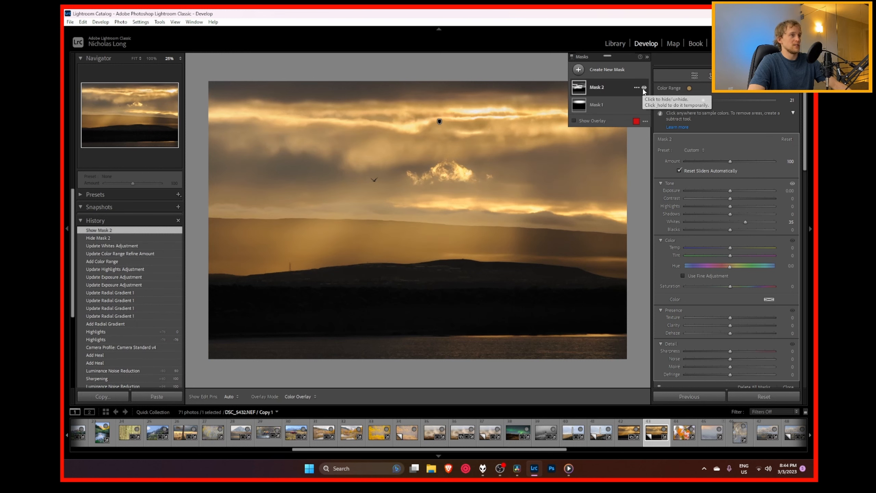
{"action": "left_click", "coordinate": [644, 87]}
{"action": "left_click", "coordinate": [644, 87]}
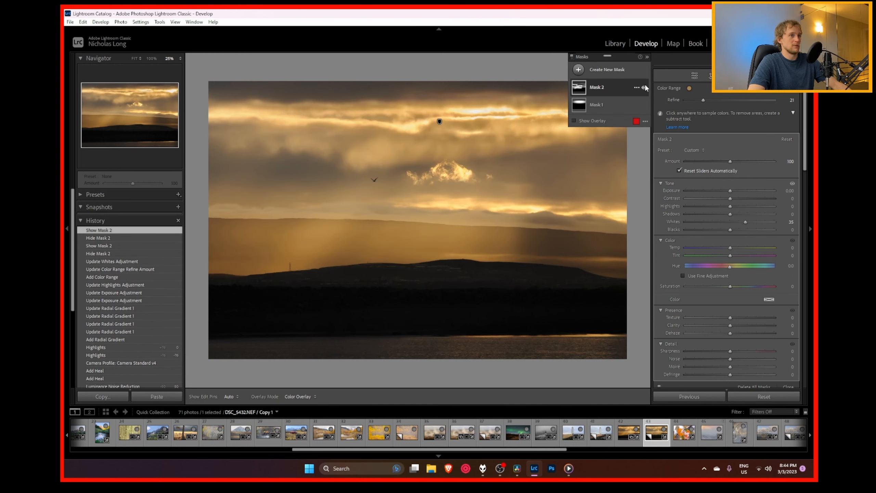
{"action": "left_click", "coordinate": [644, 87]}
{"action": "left_click", "coordinate": [644, 88]}
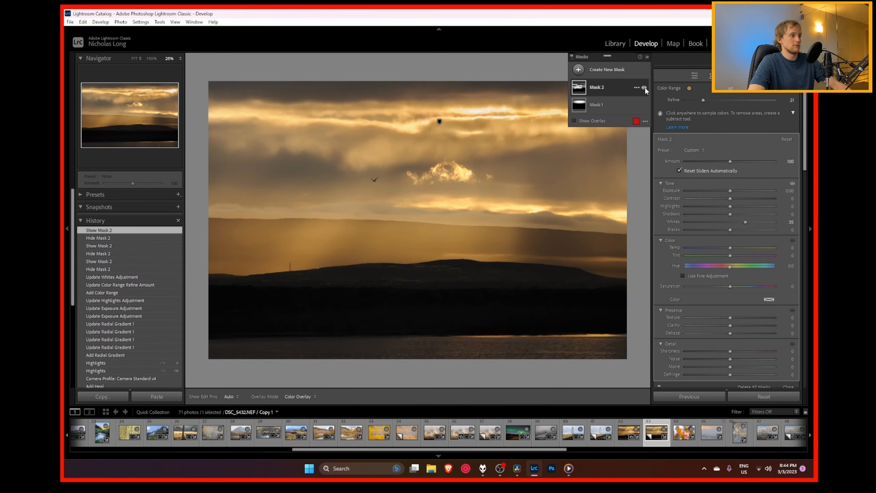
{"action": "left_click", "coordinate": [644, 87]}
{"action": "left_click", "coordinate": [645, 88]}
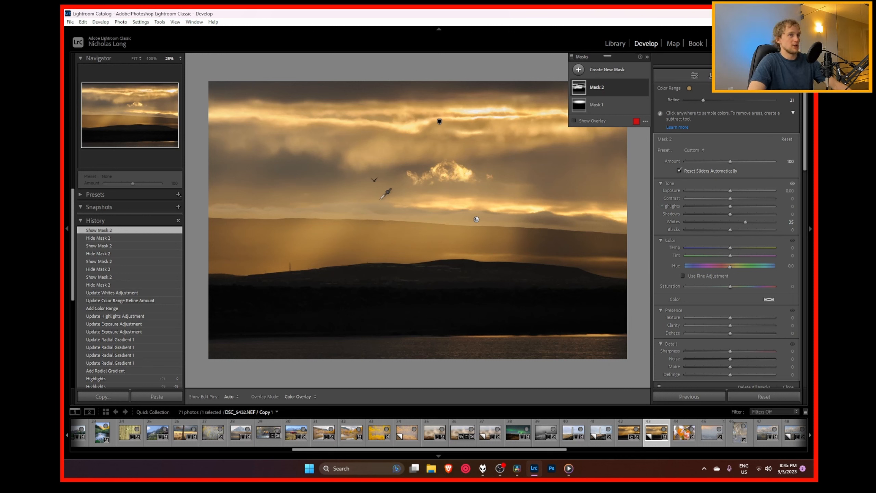
Step: Add a radial gradient mask over the left part of the sky, tilted, slightly narrowed and moved toward the photo's left edge
{"action": "left_click", "coordinate": [580, 71]}
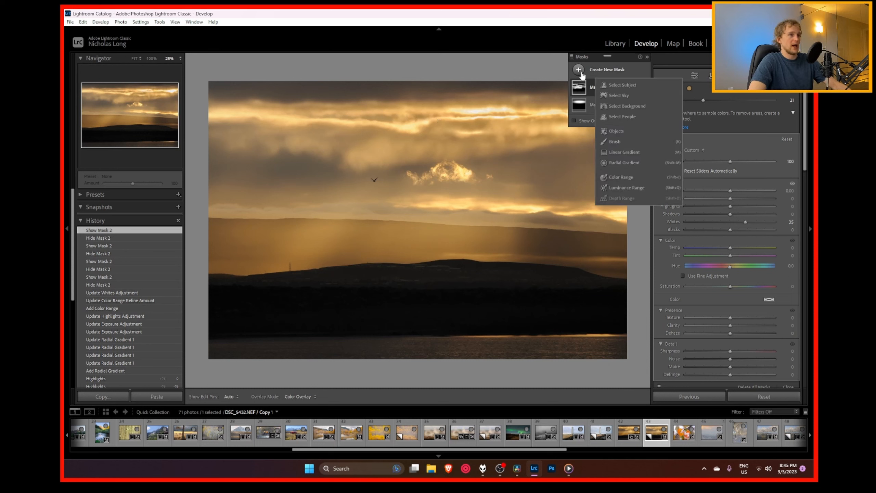
{"action": "left_click", "coordinate": [633, 161]}
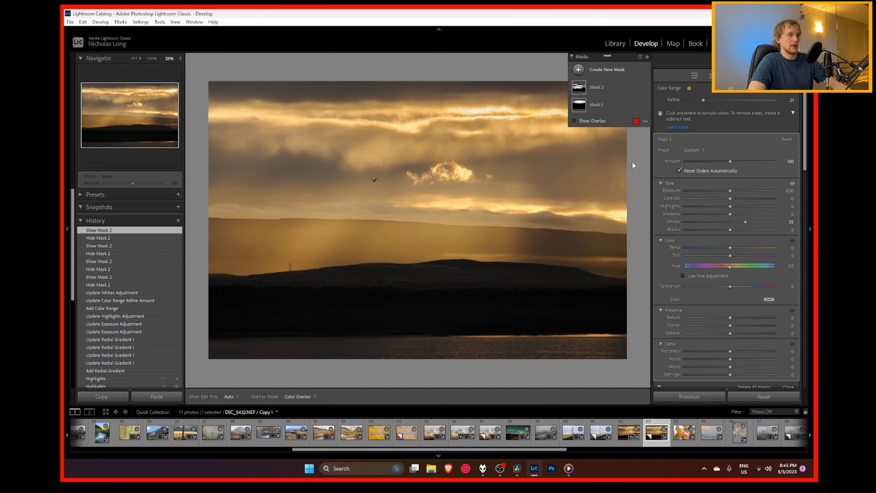
{"action": "left_click_drag", "start_coordinate": [248, 105], "coordinate": [314, 180]}
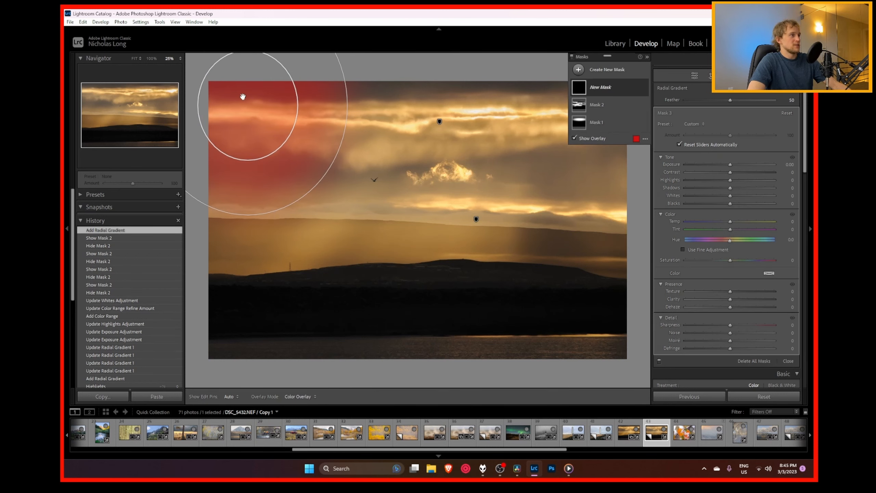
{"action": "left_click_drag", "start_coordinate": [243, 94], "coordinate": [270, 172]}
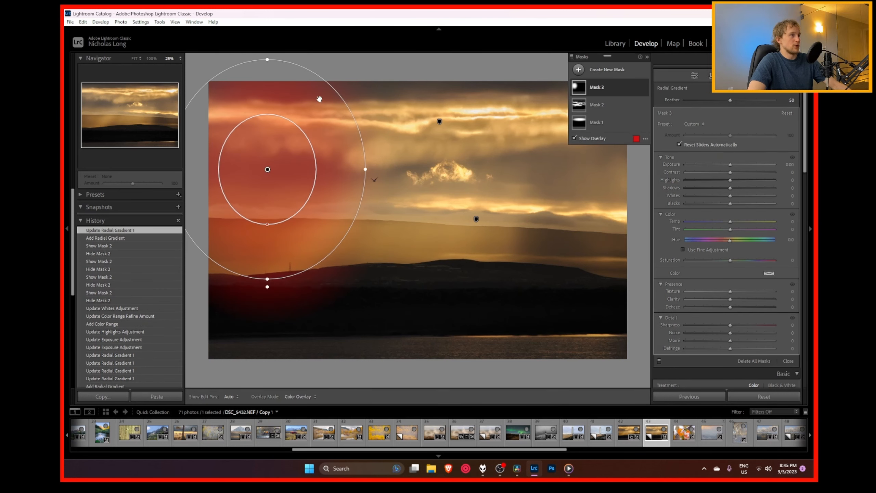
{"action": "left_click_drag", "start_coordinate": [330, 84], "coordinate": [362, 138]}
{"action": "mouse_move", "coordinate": [292, 166]}
{"action": "left_mouse_down"}
{"action": "mouse_move", "coordinate": [270, 170]}
{"action": "mouse_move", "coordinate": [501, 248]}
{"action": "mouse_move", "coordinate": [336, 214]}
{"action": "mouse_move", "coordinate": [292, 150]}
{"action": "left_mouse_up"}
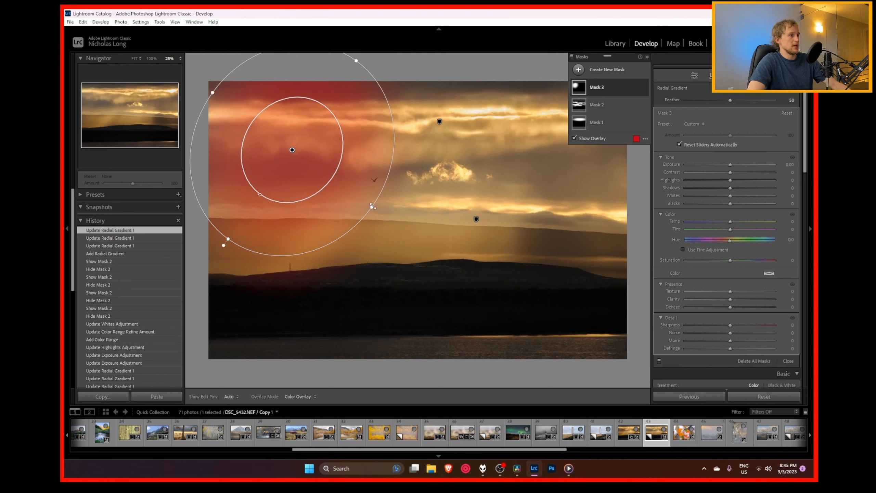
{"action": "mouse_move", "coordinate": [372, 206]}
{"action": "left_mouse_down"}
{"action": "mouse_move", "coordinate": [348, 194]}
{"action": "mouse_move", "coordinate": [363, 200]}
{"action": "left_mouse_up"}
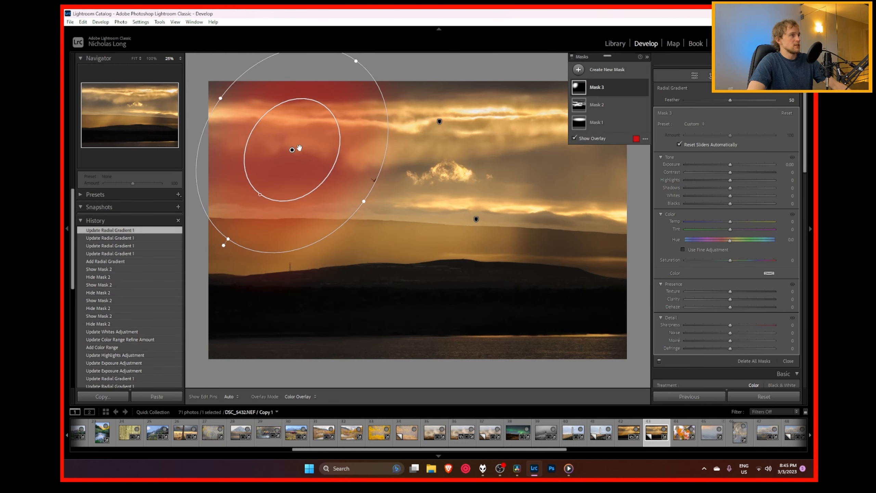
{"action": "left_click_drag", "start_coordinate": [300, 148], "coordinate": [273, 153]}
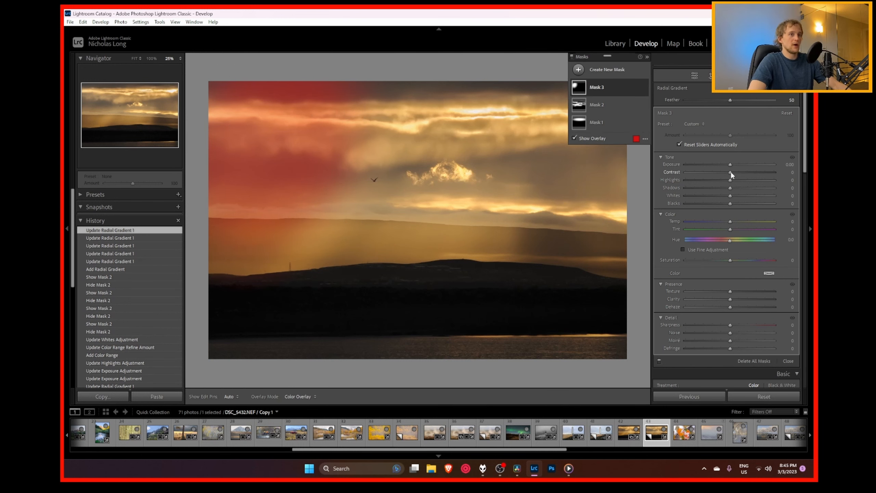
Step: Set the left-sky radial mask's Exposure to -0.30 and turn off its overlay
{"action": "left_click_drag", "start_coordinate": [731, 165], "coordinate": [727, 165]}
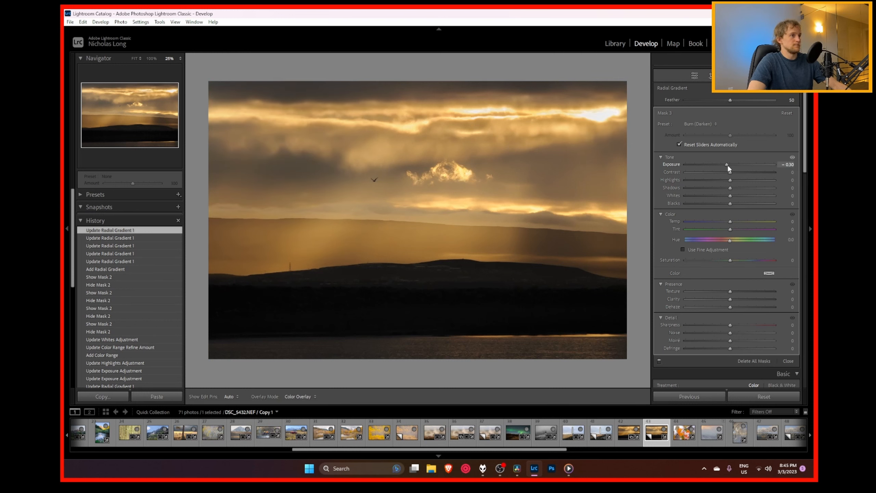
{"action": "left_click_drag", "start_coordinate": [727, 165], "coordinate": [727, 164]}
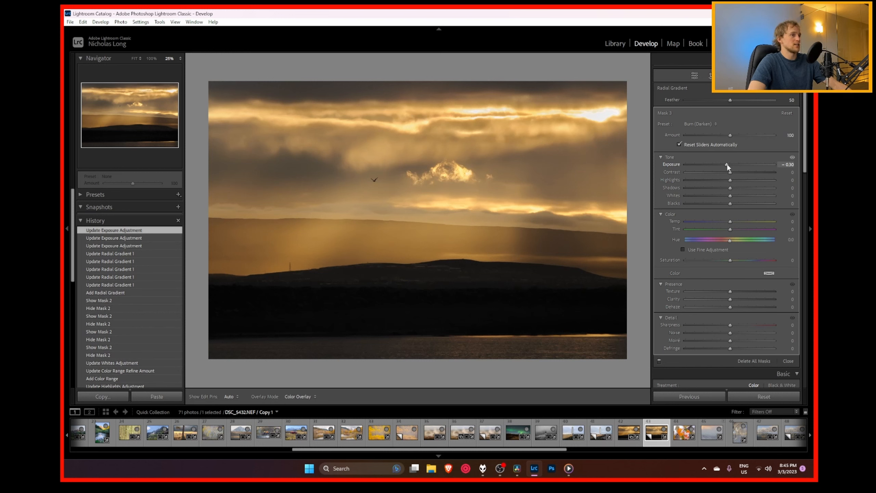
{"action": "key", "text": "o"}
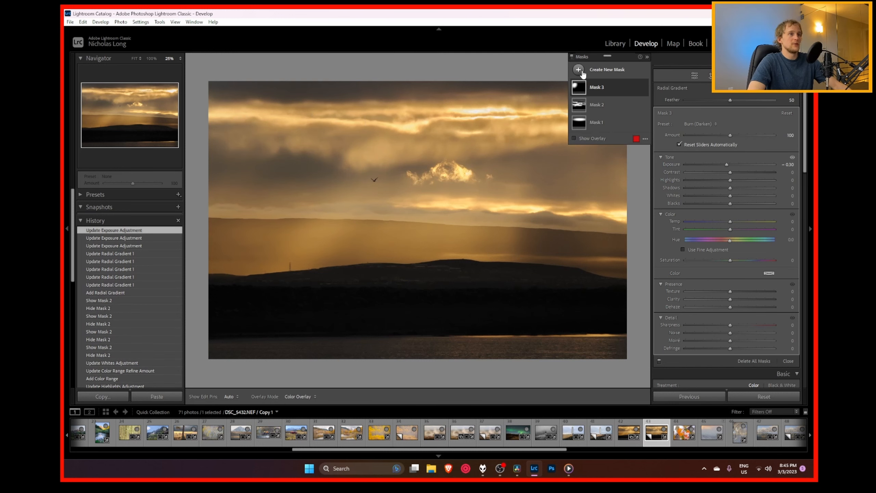
Step: Add a radial gradient mask in the right part of the sky and move it down over the horizon near the photo's right edge
{"action": "left_click", "coordinate": [582, 72]}
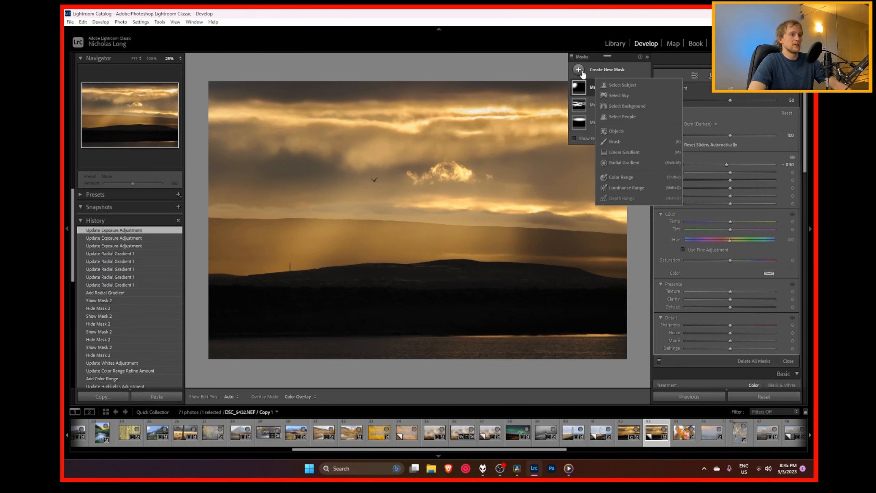
{"action": "left_click", "coordinate": [626, 166]}
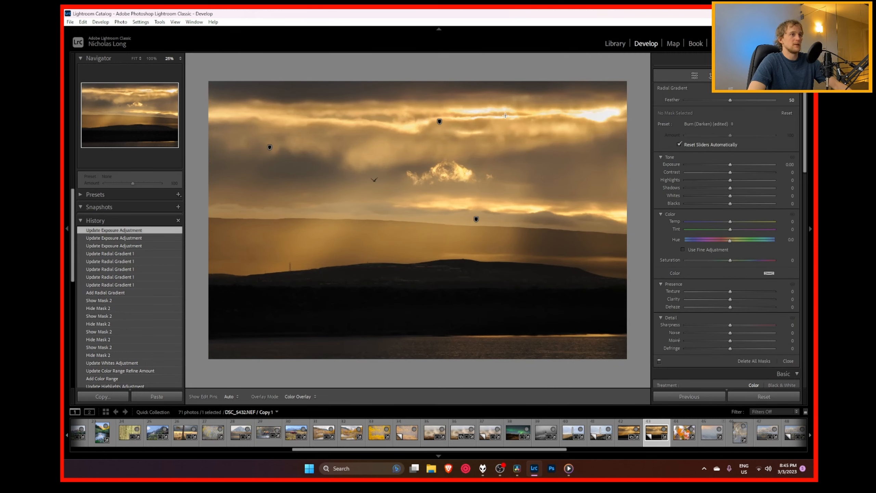
{"action": "left_click_drag", "start_coordinate": [505, 110], "coordinate": [573, 200]}
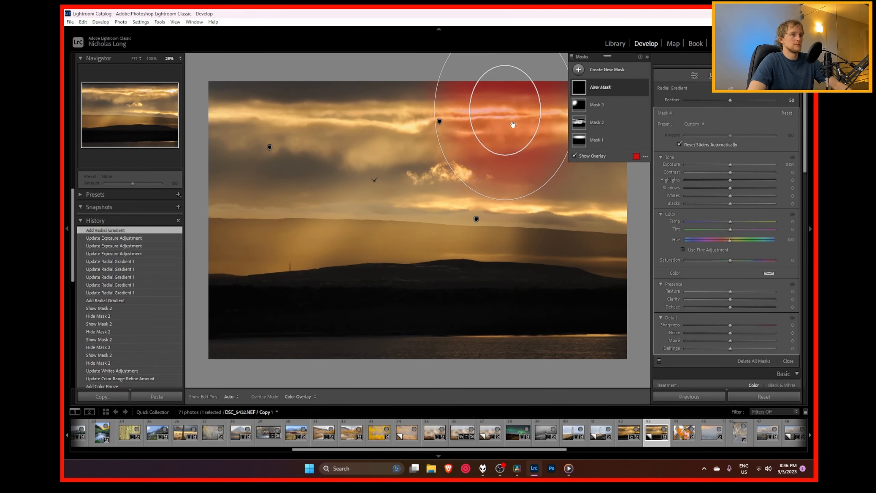
{"action": "left_click_drag", "start_coordinate": [504, 110], "coordinate": [575, 207]}
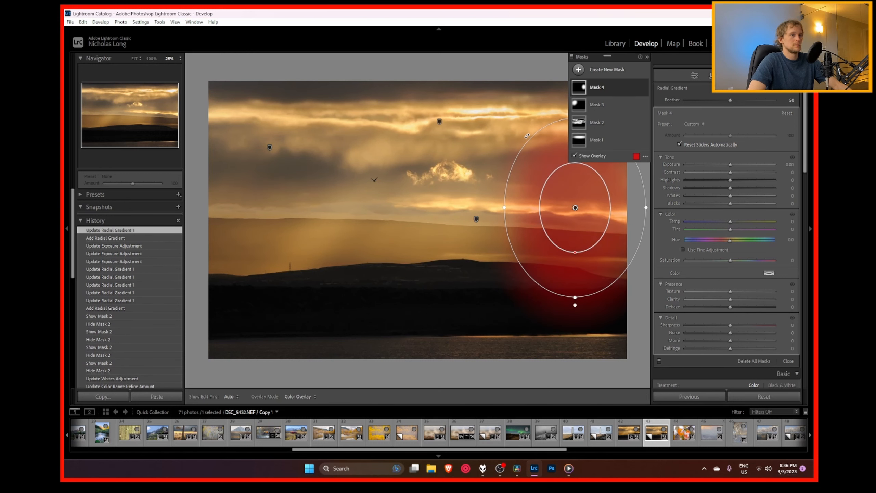
Step: Narrow the right-hand radial gradient and reduce its height slightly
{"action": "left_click_drag", "start_coordinate": [505, 207], "coordinate": [514, 208]}
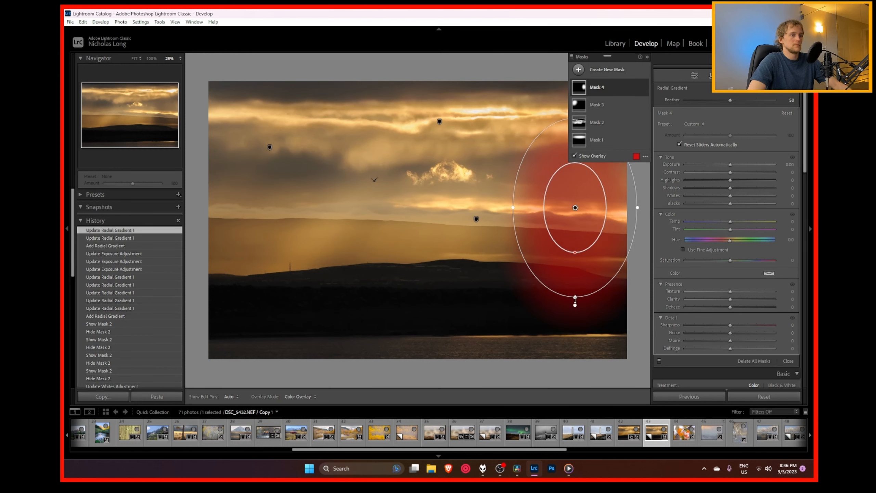
{"action": "left_click_drag", "start_coordinate": [575, 300], "coordinate": [575, 293]}
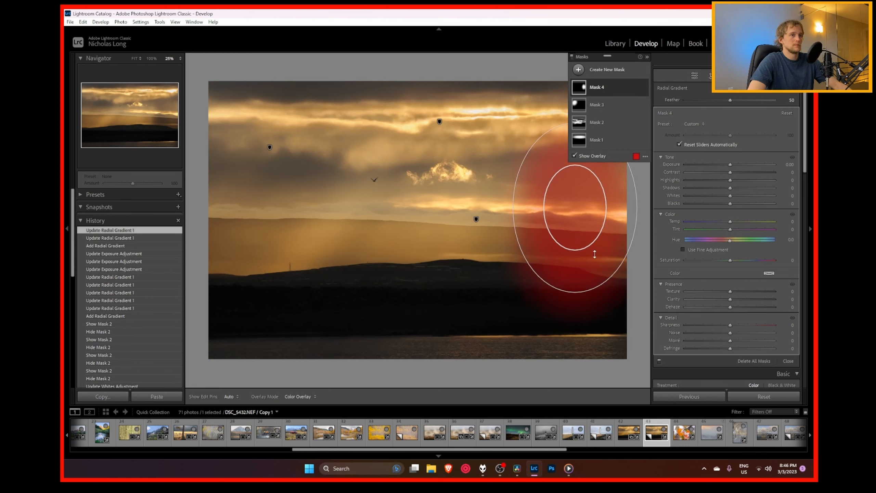
{"action": "left_click", "coordinate": [647, 58]}
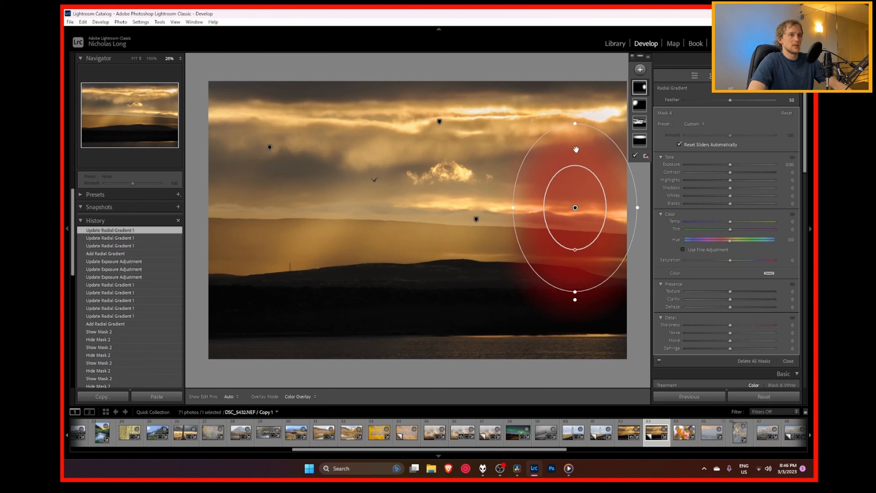
{"action": "left_click_drag", "start_coordinate": [575, 123], "coordinate": [575, 124]}
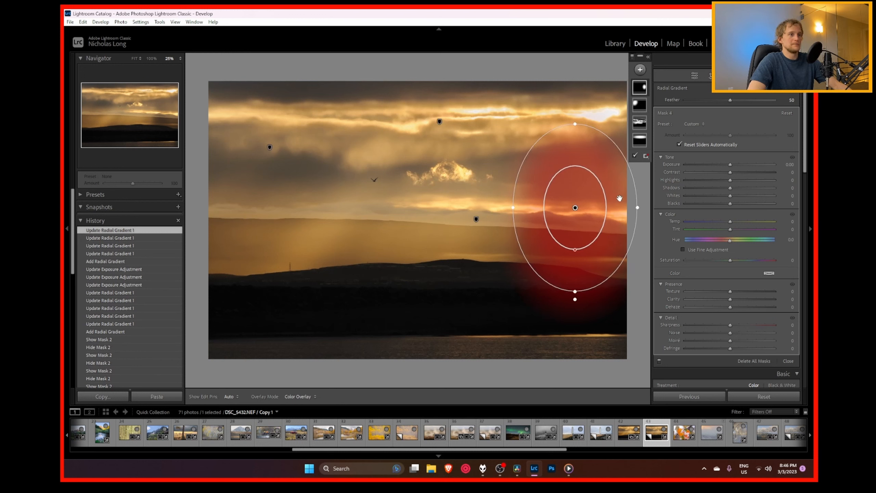
{"action": "left_click_drag", "start_coordinate": [638, 207], "coordinate": [638, 207]}
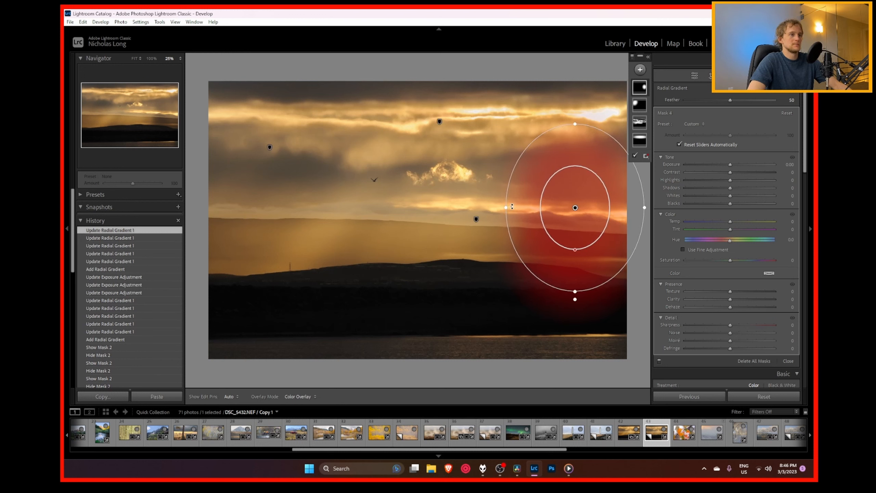
{"action": "left_click_drag", "start_coordinate": [513, 207], "coordinate": [515, 207]}
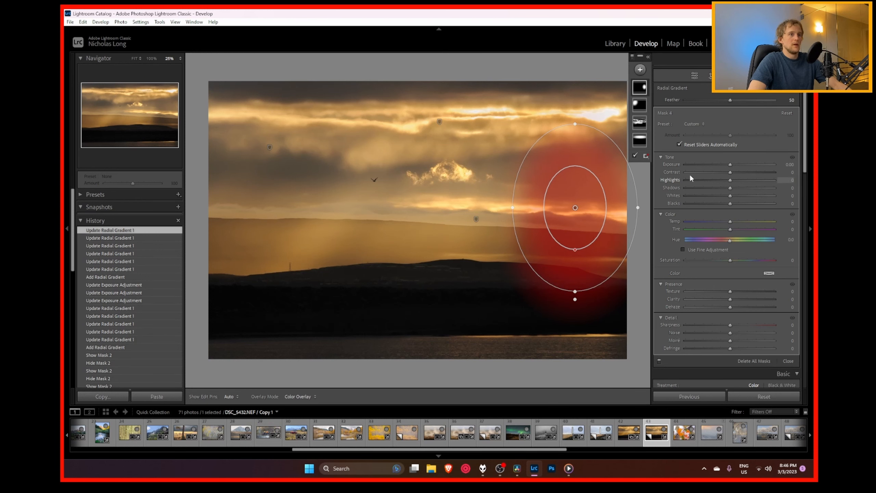
Step: Set the right-hand radial mask's Exposure to -0.12
{"action": "left_click_drag", "start_coordinate": [731, 166], "coordinate": [730, 165]}
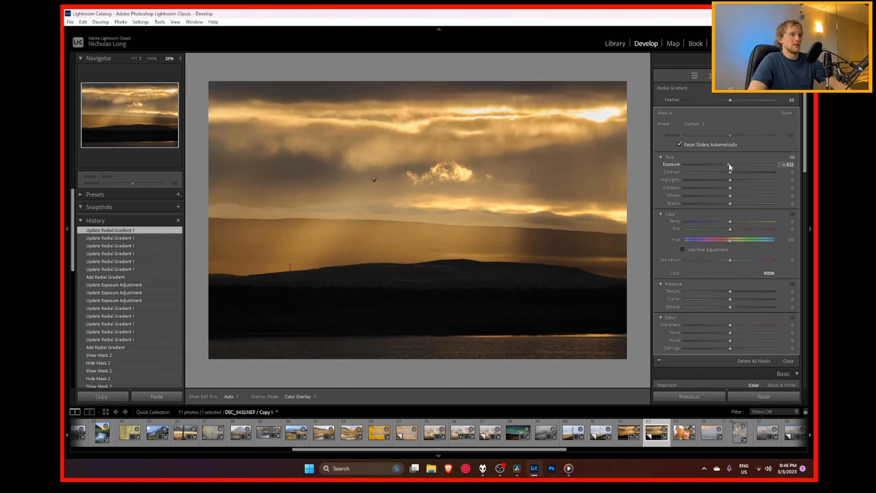
{"action": "left_click_drag", "start_coordinate": [729, 164], "coordinate": [729, 164]}
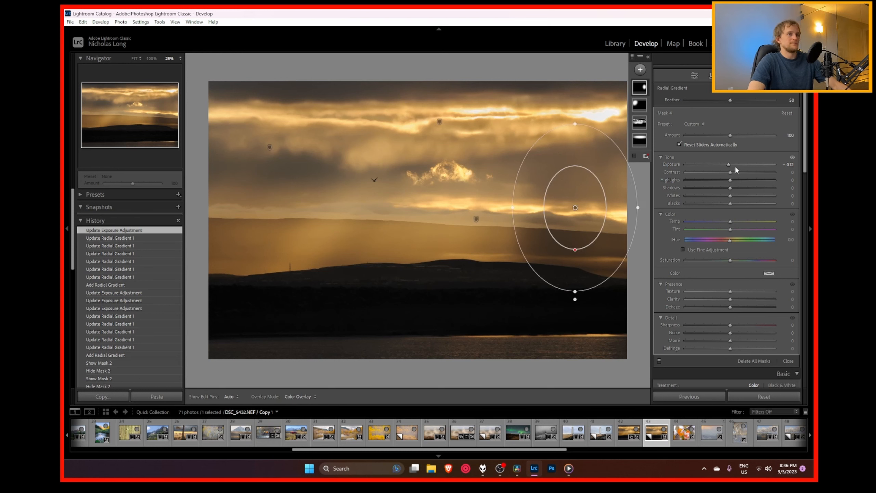
Step: Compare the photo with and without the left and right radial masks by hiding and showing both
{"action": "left_click", "coordinate": [647, 57]}
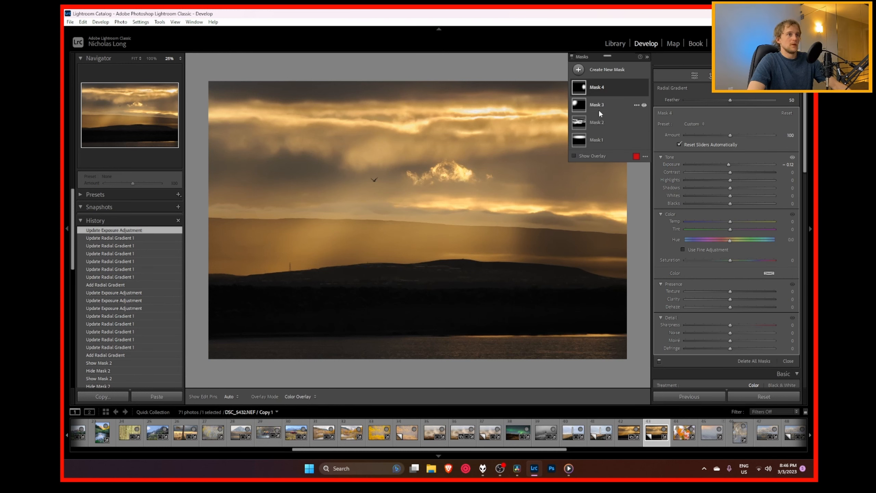
{"action": "left_click", "coordinate": [644, 105]}
{"action": "left_click", "coordinate": [644, 88]}
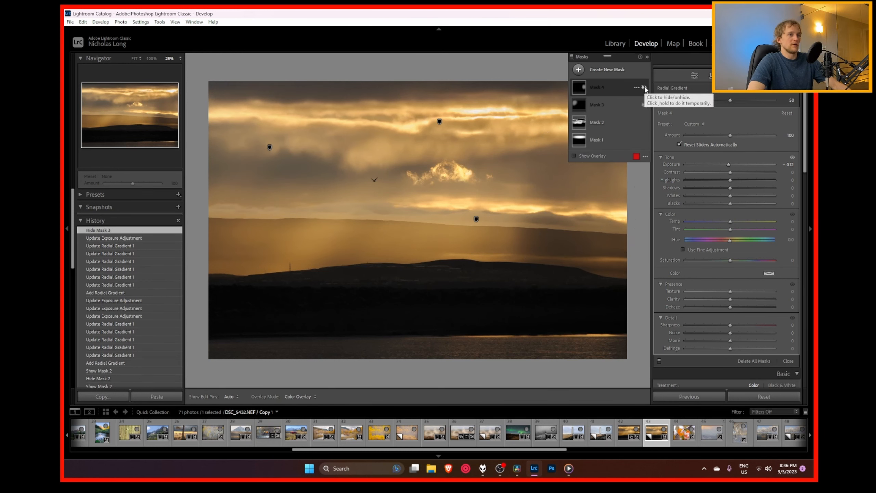
{"action": "left_click", "coordinate": [644, 87]}
{"action": "left_click", "coordinate": [644, 105]}
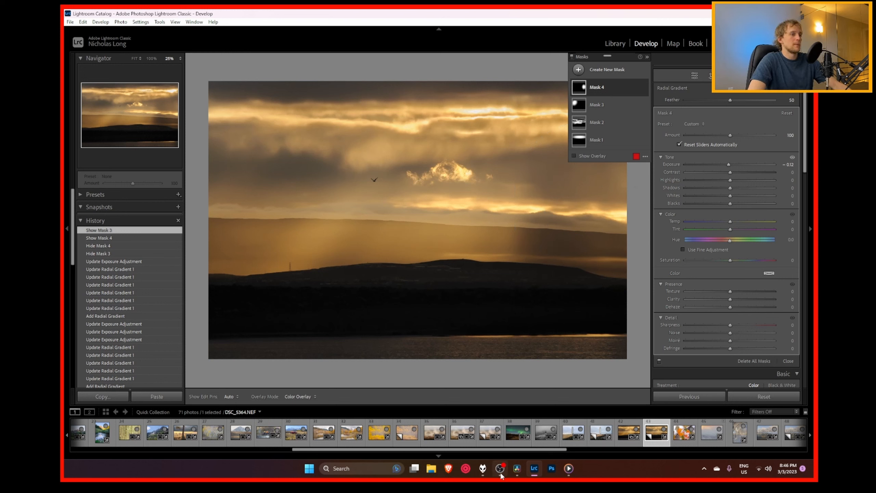
{"action": "mouse_move", "coordinate": [500, 475]}
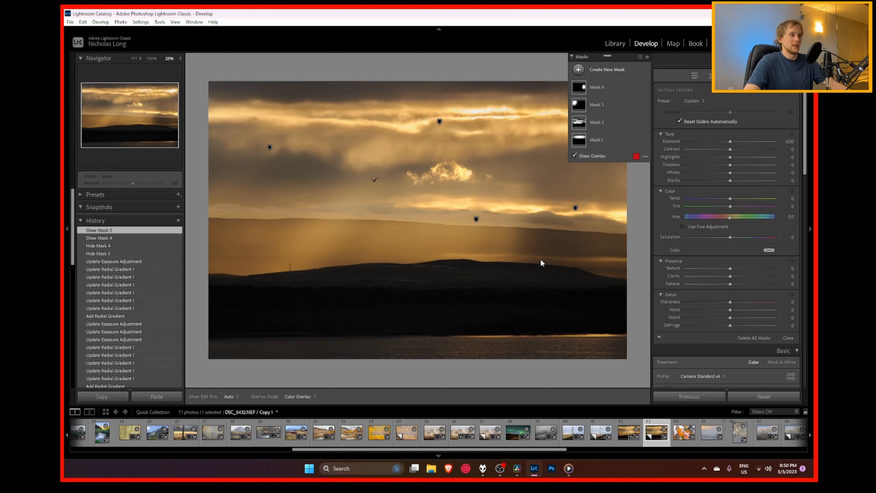
Step: Add a large radial gradient mask in the centre of the photo, move it down near the horizon and shorten it to a circle
{"action": "left_click", "coordinate": [577, 70]}
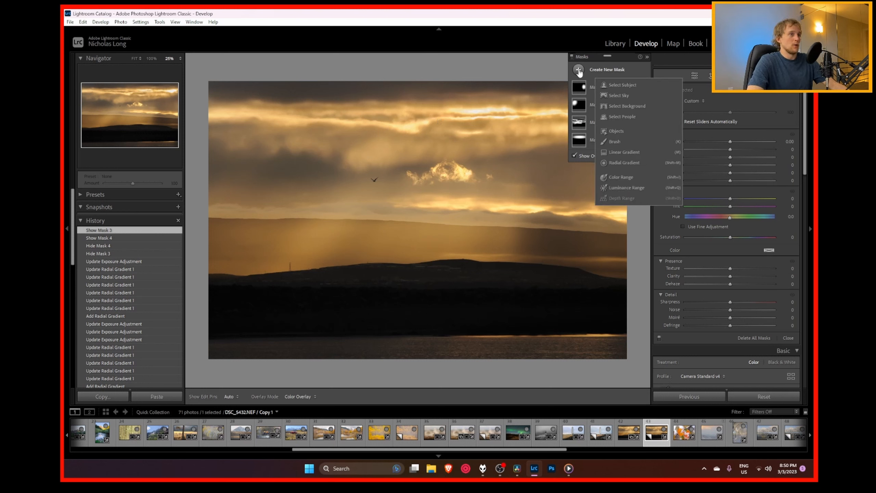
{"action": "left_click", "coordinate": [634, 163]}
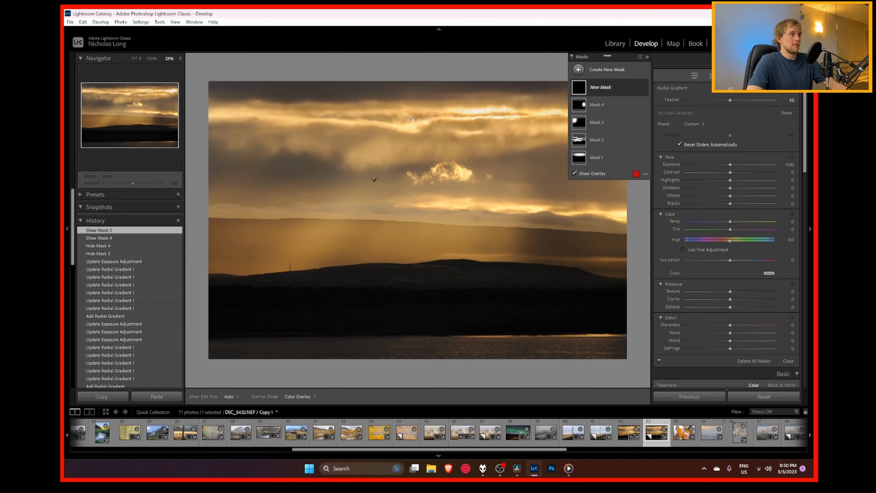
{"action": "left_click_drag", "start_coordinate": [429, 102], "coordinate": [520, 259]}
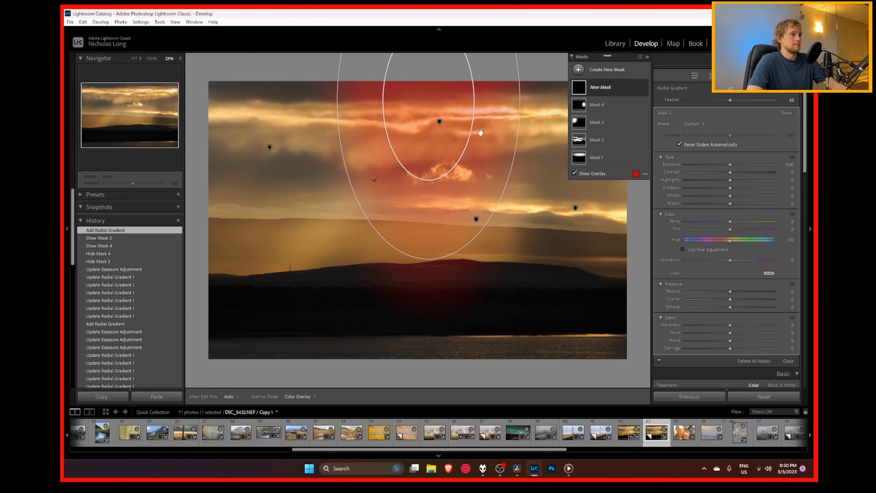
{"action": "left_click_drag", "start_coordinate": [428, 101], "coordinate": [426, 202]}
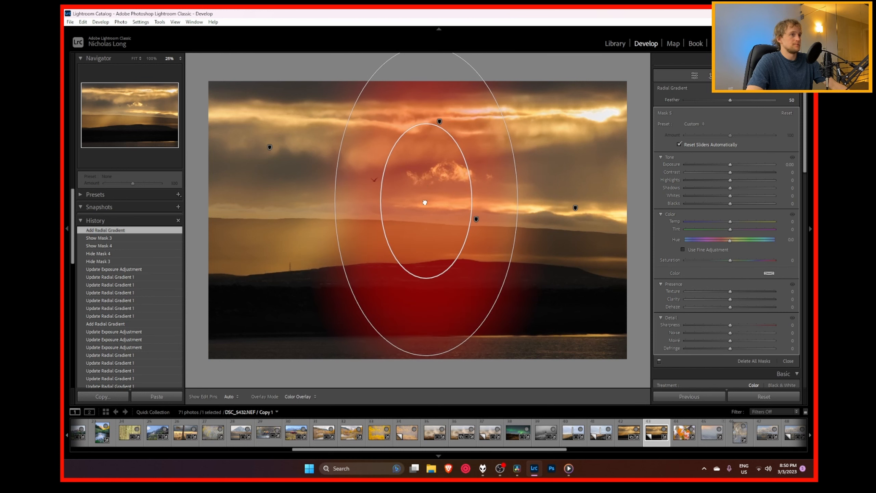
{"action": "left_click_drag", "start_coordinate": [426, 357], "coordinate": [427, 294]}
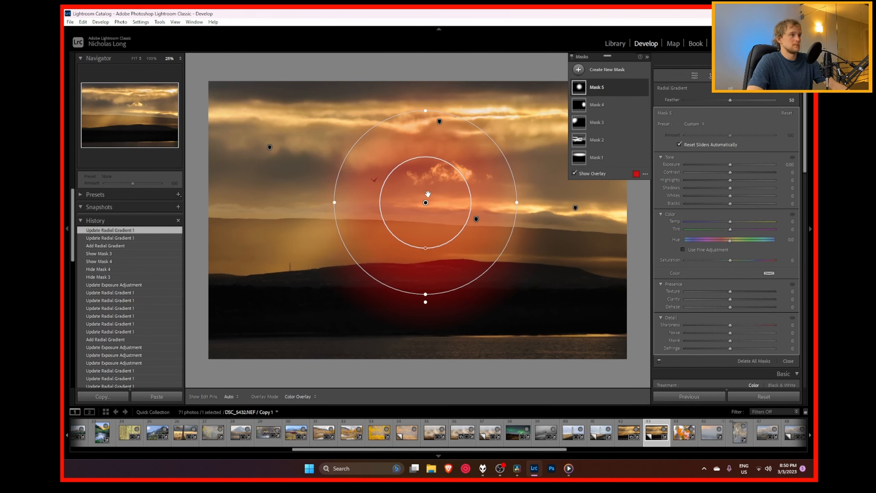
Step: Shift the central radial gradient up around the bright cloud and enlarge it slightly, keeping it nearly circular
{"action": "mouse_move", "coordinate": [427, 196]}
{"action": "left_mouse_down"}
{"action": "mouse_move", "coordinate": [477, 212]}
{"action": "mouse_move", "coordinate": [561, 315]}
{"action": "mouse_move", "coordinate": [441, 157]}
{"action": "mouse_move", "coordinate": [434, 183]}
{"action": "left_mouse_up"}
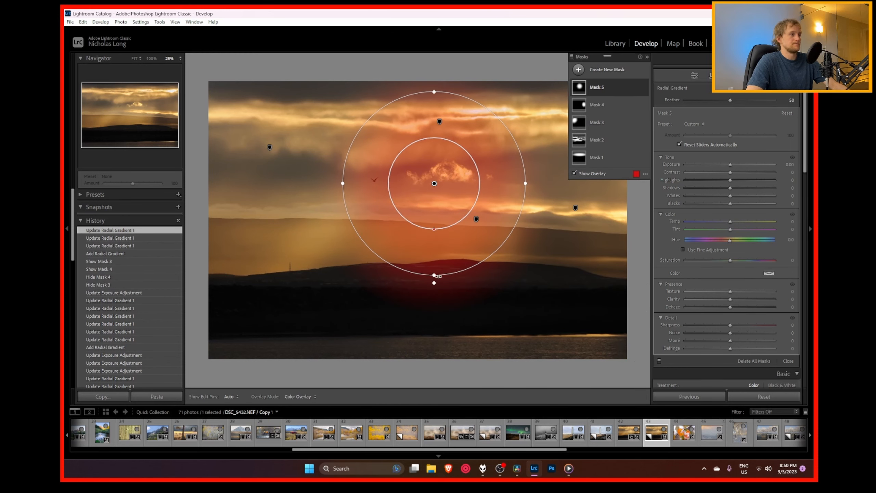
{"action": "left_click_drag", "start_coordinate": [436, 275], "coordinate": [434, 289]}
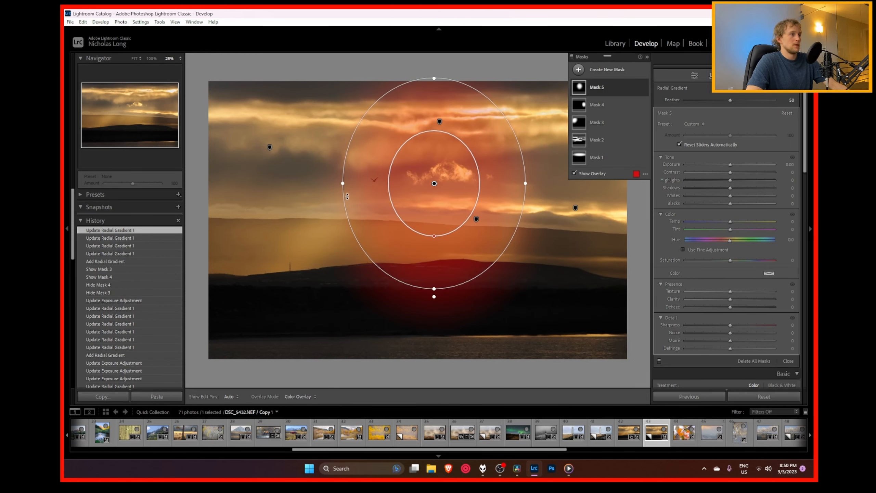
{"action": "left_click_drag", "start_coordinate": [343, 181], "coordinate": [330, 185]}
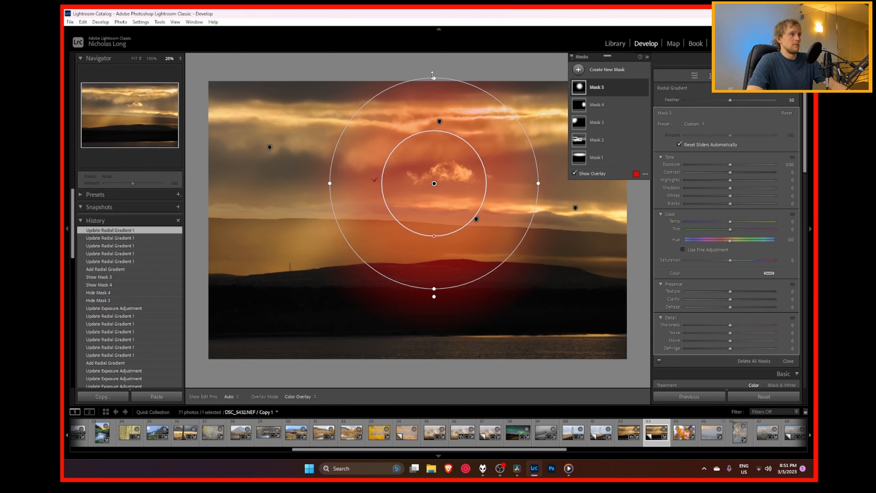
{"action": "left_click_drag", "start_coordinate": [433, 75], "coordinate": [431, 82]}
{"action": "left_click_drag", "start_coordinate": [433, 187], "coordinate": [425, 189]}
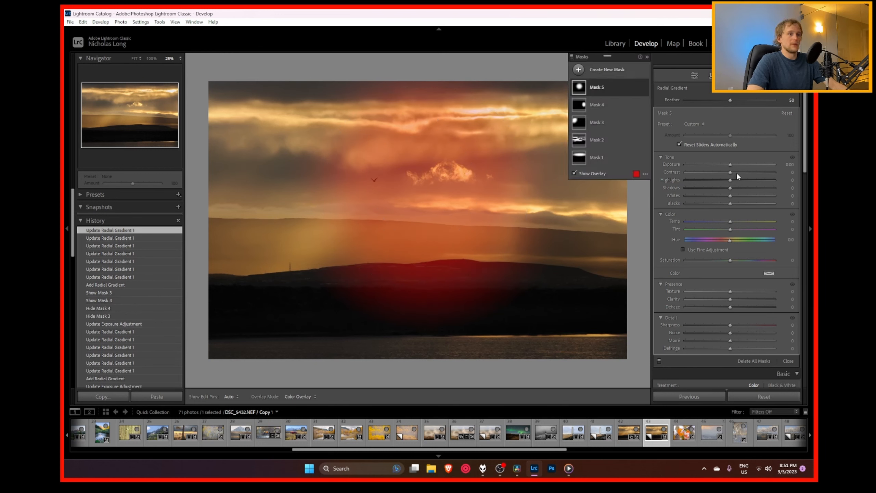
Step: Set the central radial mask's Exposure to 0.30 and collapse the mask list
{"action": "left_click_drag", "start_coordinate": [731, 163], "coordinate": [739, 165]}
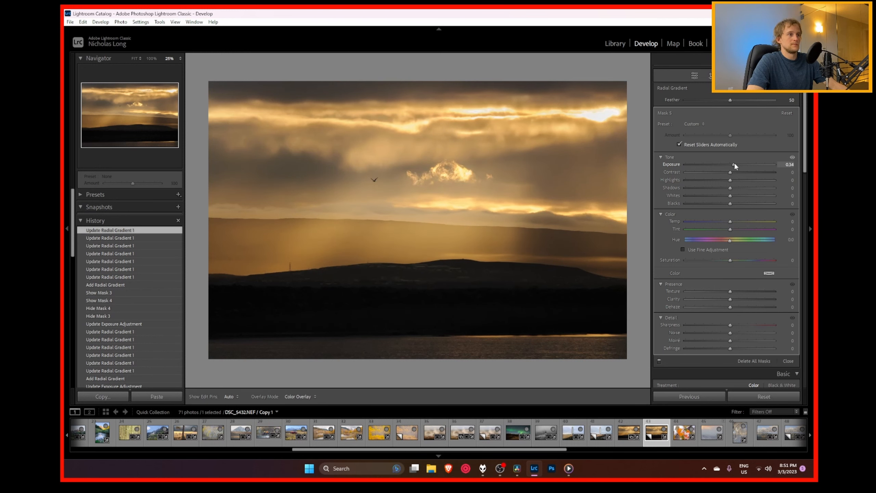
{"action": "left_click_drag", "start_coordinate": [733, 162], "coordinate": [734, 164]}
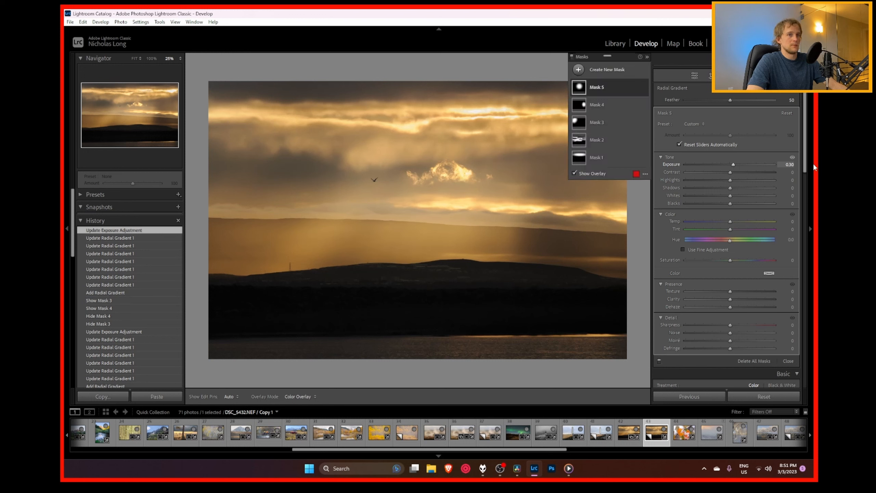
{"action": "left_click", "coordinate": [647, 57]}
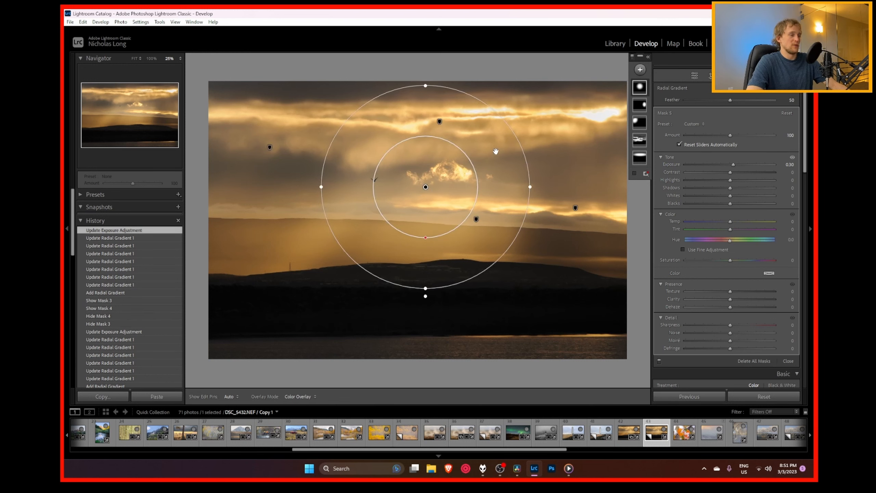
{"action": "mouse_move", "coordinate": [646, 141]}
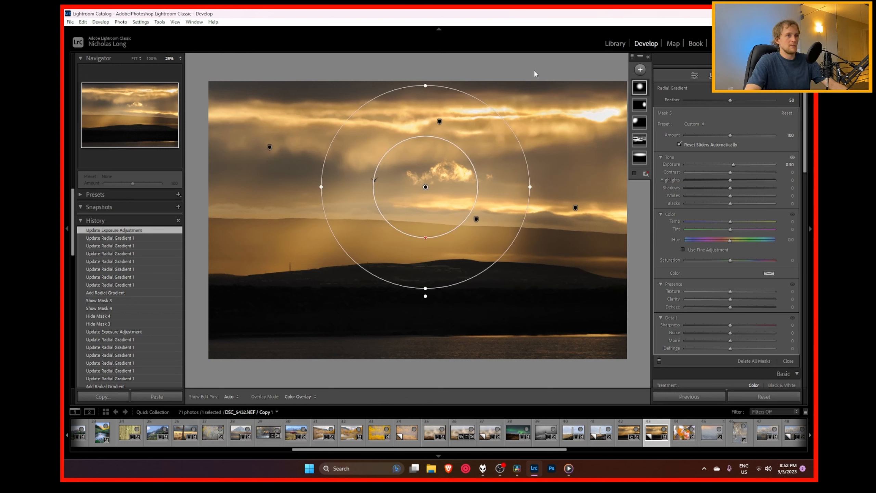
Step: Add a luminance range mask sampled from the sky just above the horizon and set its range to 34/83 through 100/100
{"action": "left_click", "coordinate": [641, 71]}
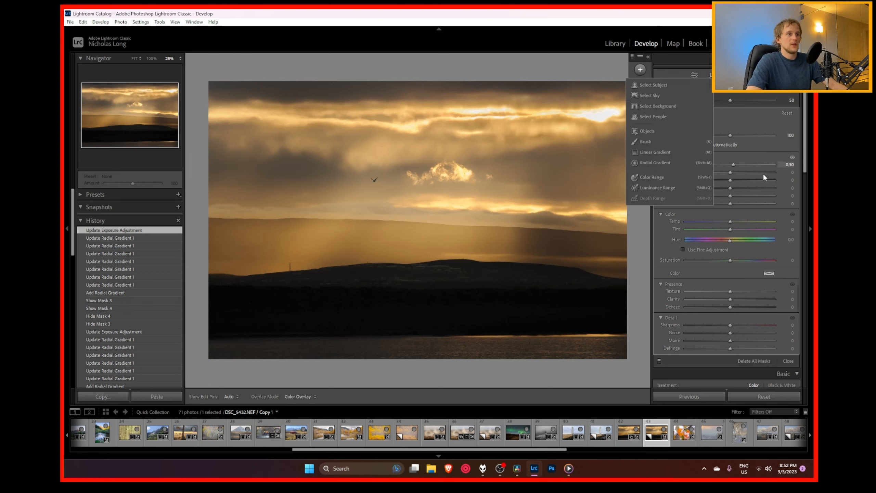
{"action": "left_click", "coordinate": [668, 187]}
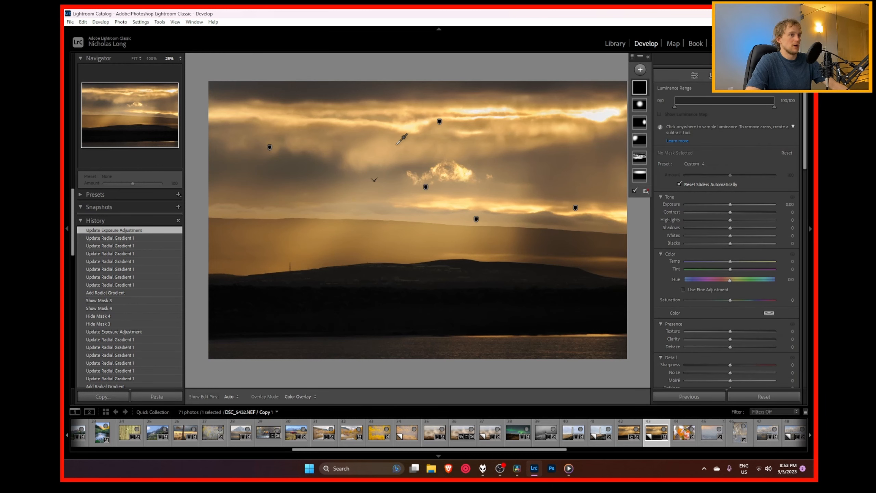
{"action": "left_click", "coordinate": [421, 207]}
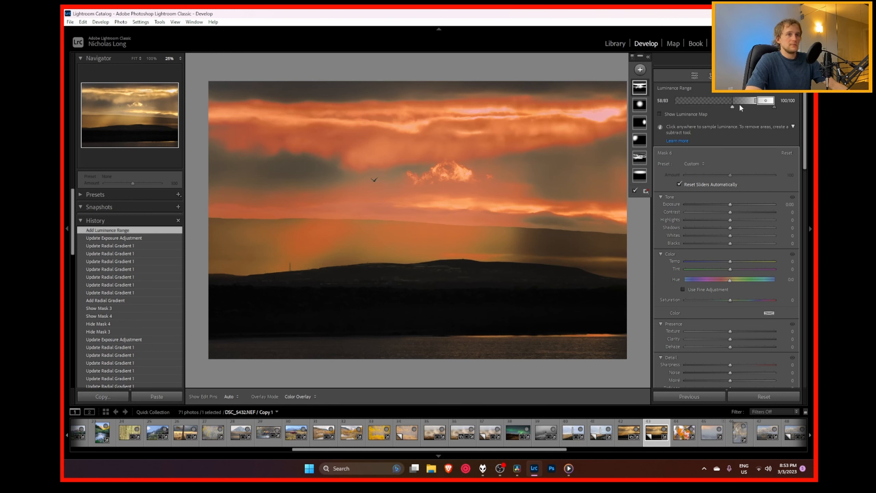
{"action": "left_click_drag", "start_coordinate": [731, 106], "coordinate": [724, 106]}
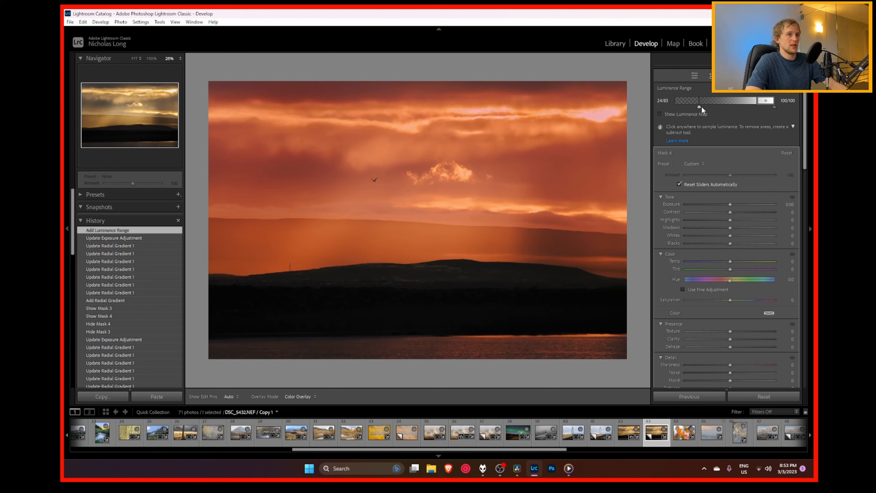
{"action": "mouse_move", "coordinate": [708, 107]}
{"action": "left_mouse_down"}
{"action": "mouse_move", "coordinate": [736, 105]}
{"action": "mouse_move", "coordinate": [708, 106]}
{"action": "mouse_move", "coordinate": [728, 105]}
{"action": "mouse_move", "coordinate": [714, 107]}
{"action": "left_mouse_up"}
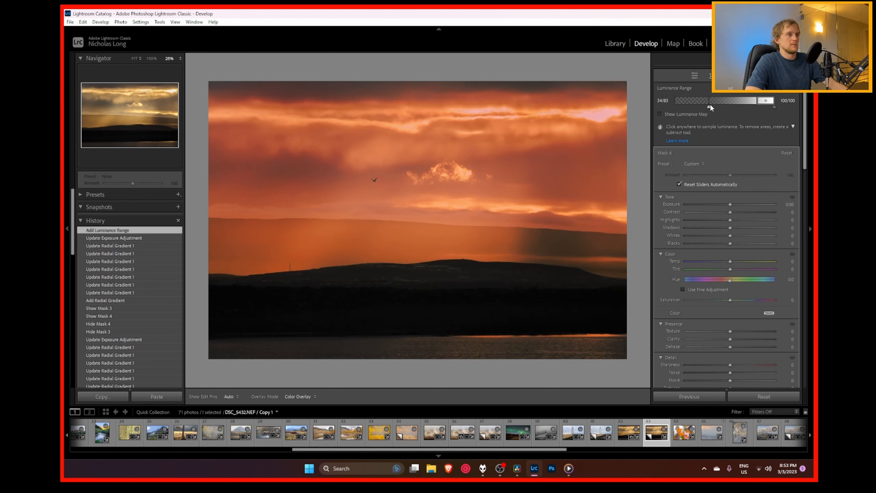
{"action": "mouse_move", "coordinate": [710, 107]}
{"action": "left_mouse_down"}
{"action": "mouse_move", "coordinate": [731, 108]}
{"action": "mouse_move", "coordinate": [709, 105]}
{"action": "left_mouse_up"}
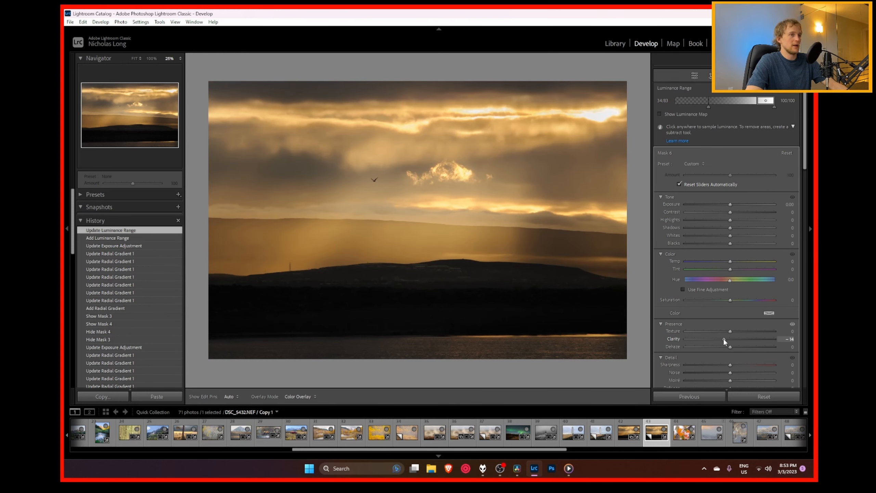
Step: Soften the bright sky by setting the luminance range mask's Clarity to -30
{"action": "left_click_drag", "start_coordinate": [701, 339], "coordinate": [725, 336]}
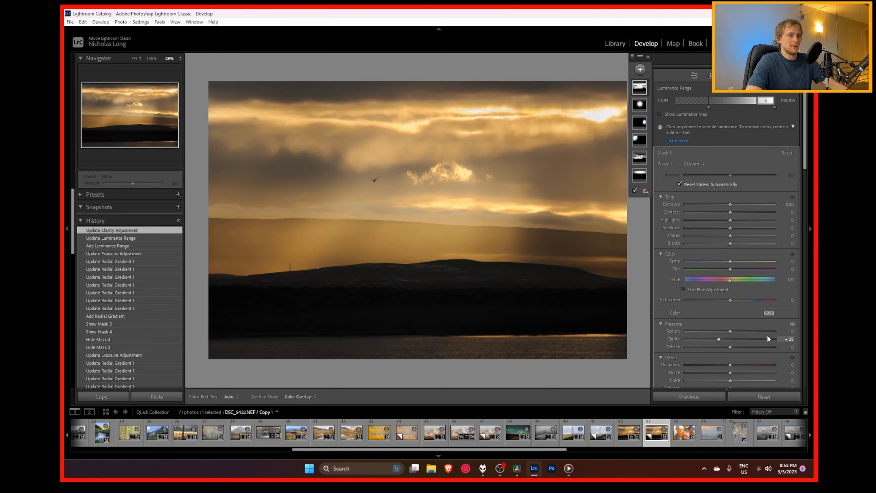
{"action": "left_click", "coordinate": [785, 339]}
{"action": "type", "text": "-30"}
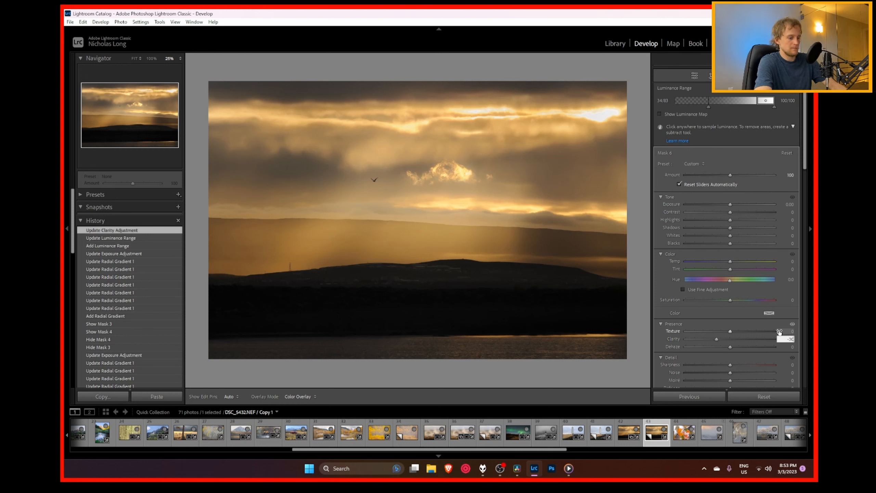
{"action": "key", "text": "Return"}
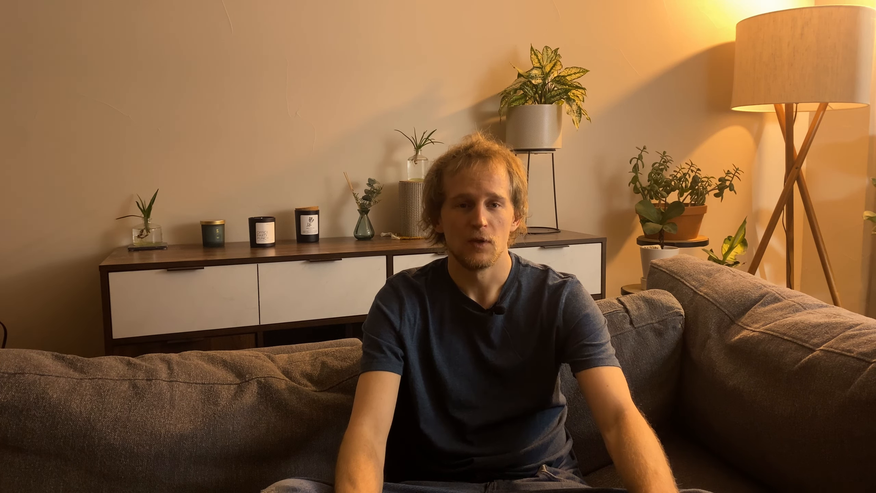
Step: Change the mountain lake photo's colour profile to Camera Standard v4
{"action": "mouse_move", "coordinate": [523, 470]}
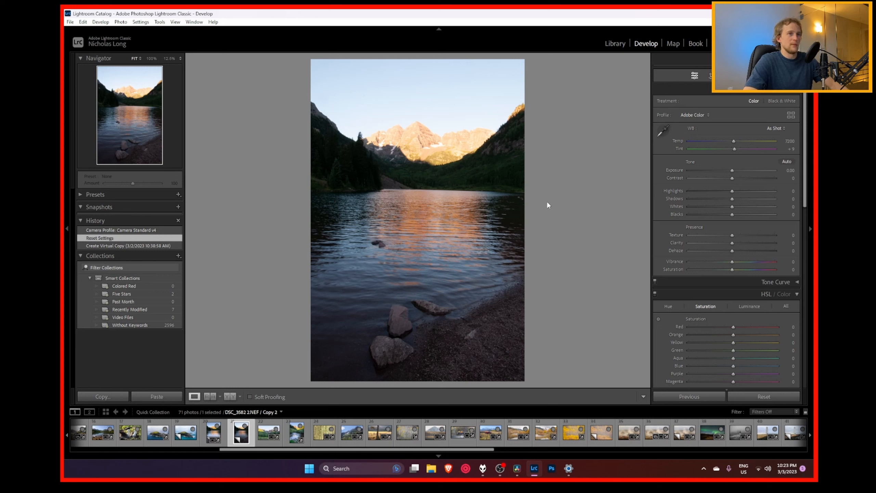
{"action": "left_click", "coordinate": [704, 114]}
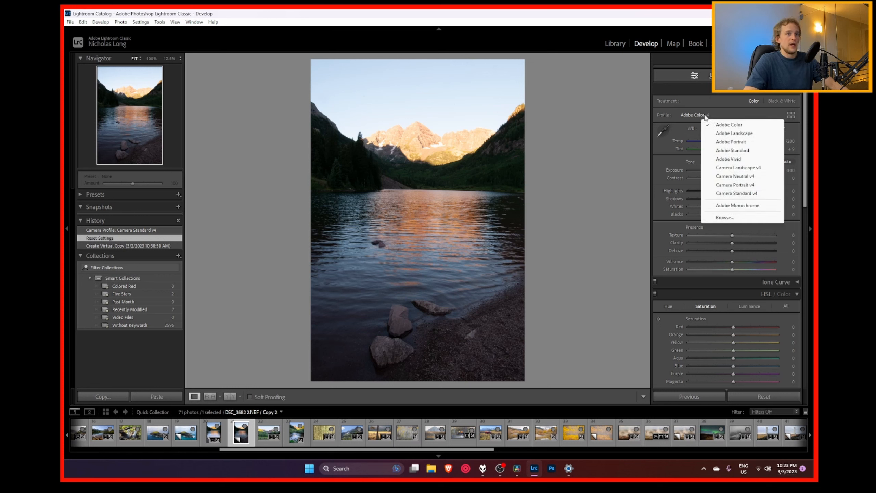
{"action": "left_click", "coordinate": [741, 193]}
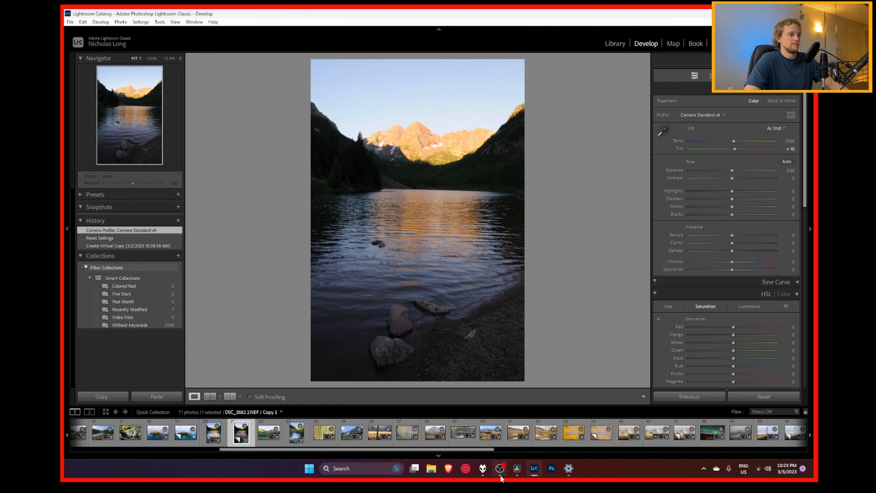
Step: Add a linear gradient mask running from the top of the sky down to the lake's far shoreline
{"action": "mouse_move", "coordinate": [500, 477]}
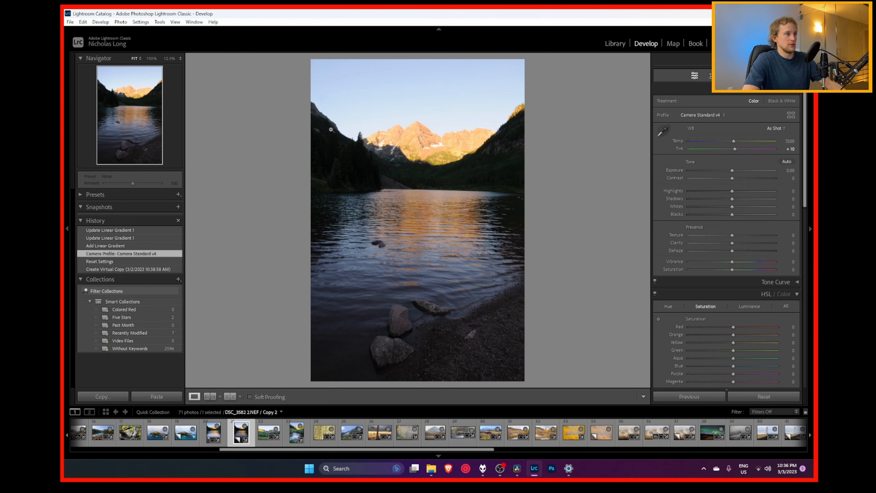
{"action": "left_click", "coordinate": [758, 75]}
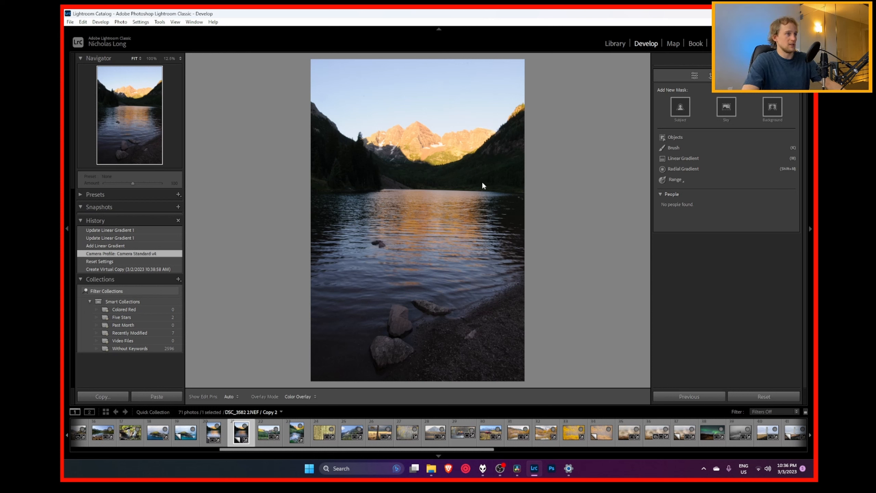
{"action": "left_click", "coordinate": [686, 157]}
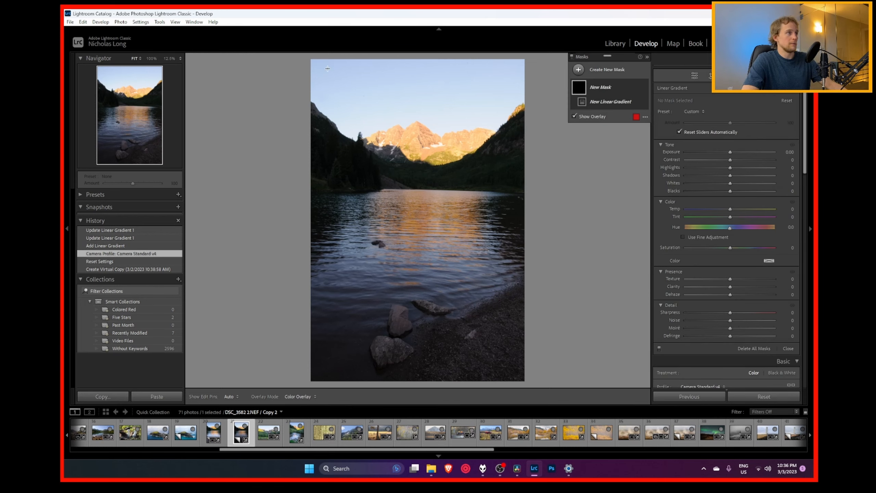
{"action": "left_click_drag", "start_coordinate": [316, 62], "coordinate": [309, 187]}
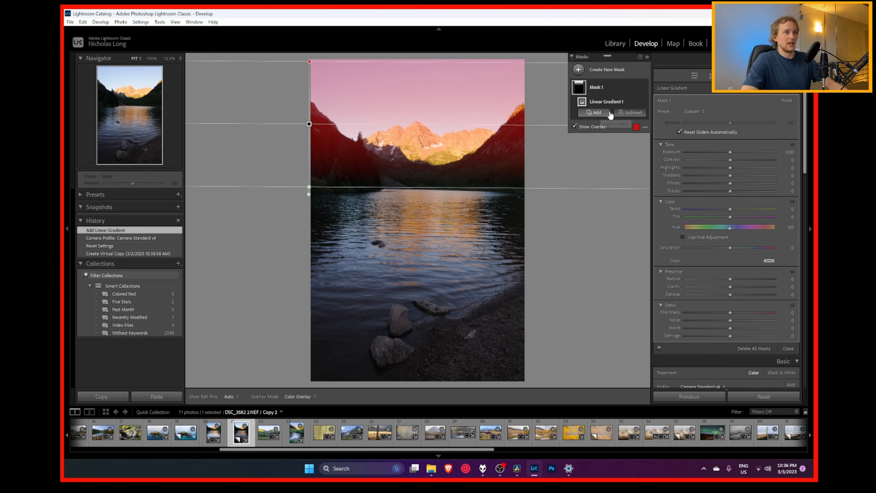
{"action": "left_click", "coordinate": [603, 84]}
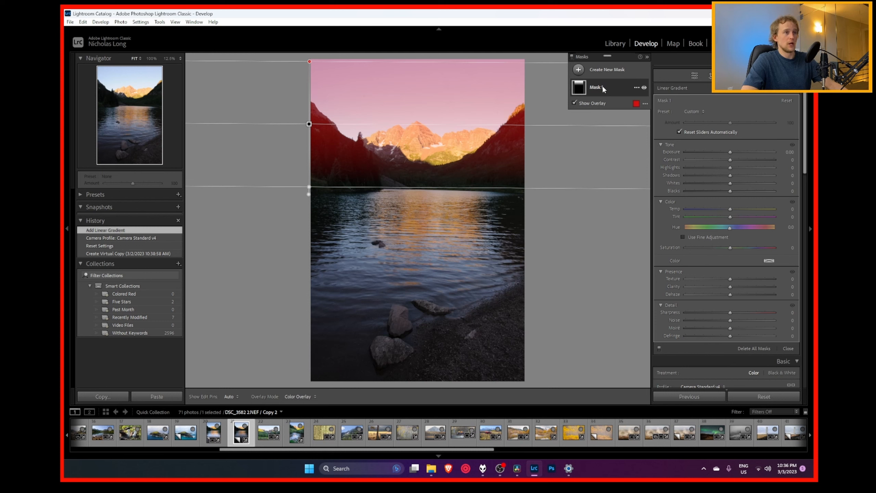
{"action": "left_click", "coordinate": [602, 85]}
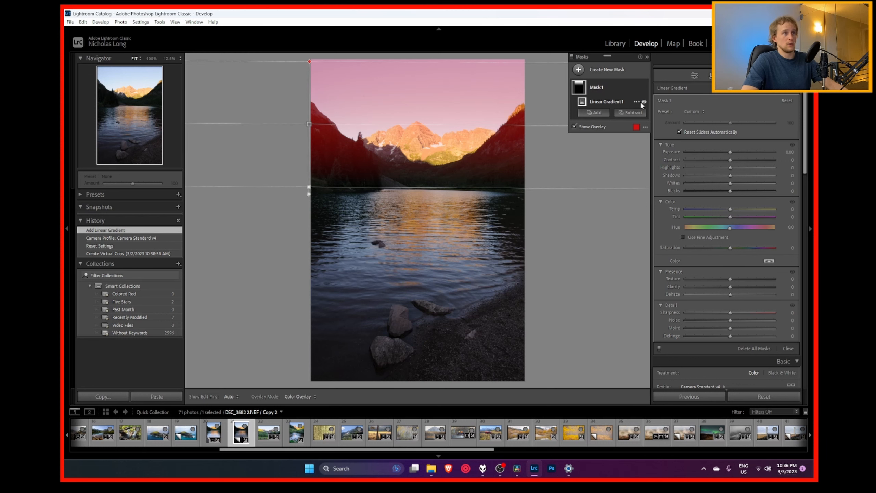
Step: Subtract the dark hillsides on both sides from the sky gradient with a brush, and set the mask's Exposure to -1.43
{"action": "left_click", "coordinate": [631, 114]}
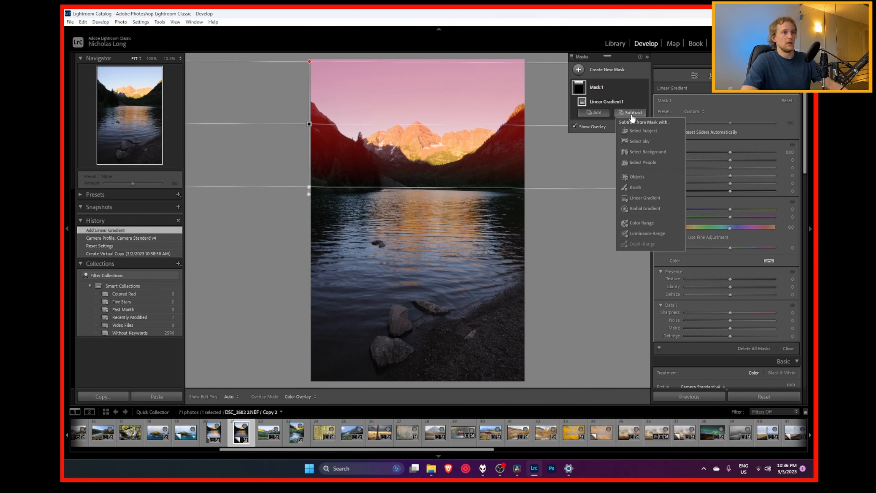
{"action": "left_click", "coordinate": [636, 188]}
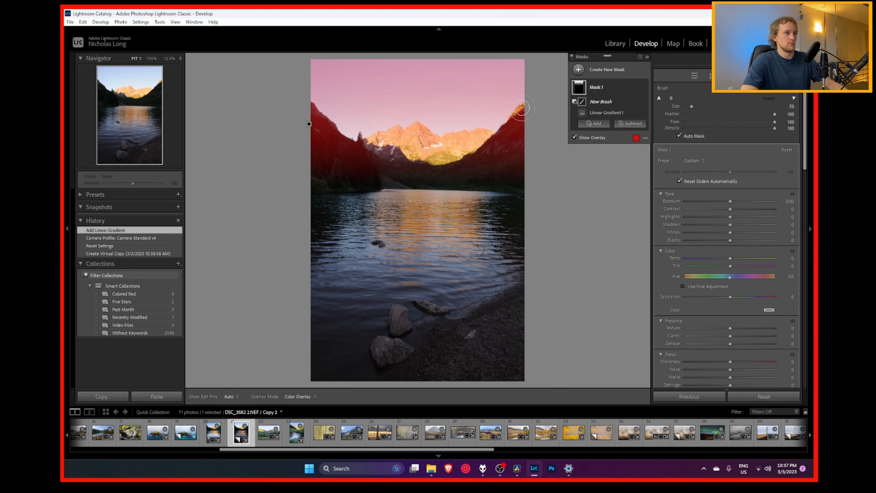
{"action": "left_click_drag", "start_coordinate": [522, 108], "coordinate": [522, 117]}
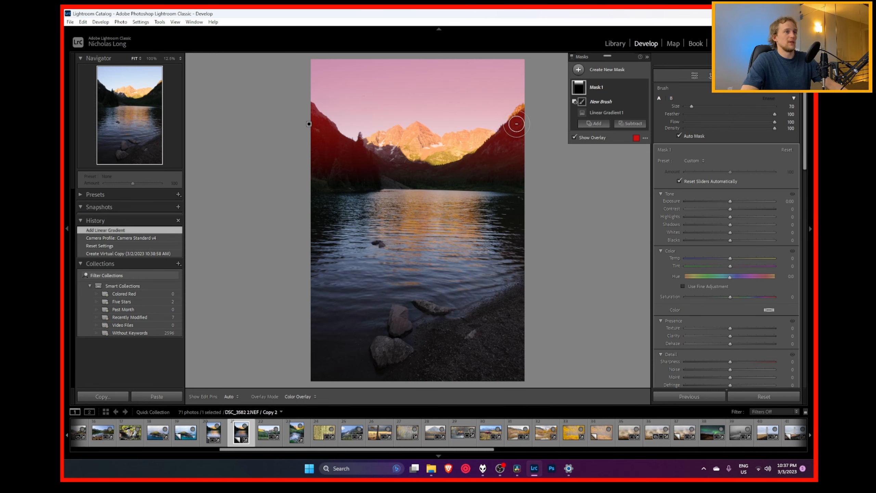
{"action": "key", "text": "h"}
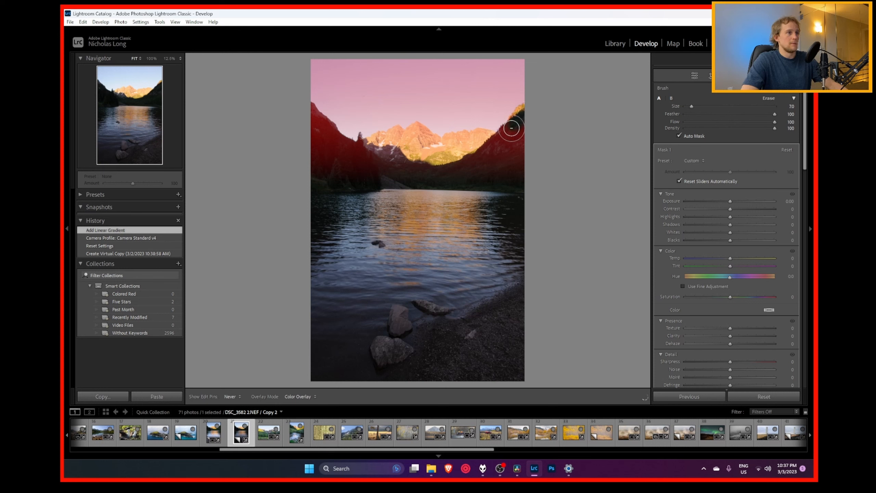
{"action": "mouse_move", "coordinate": [508, 128]}
{"action": "left_mouse_down"}
{"action": "mouse_move", "coordinate": [496, 147]}
{"action": "mouse_move", "coordinate": [502, 133]}
{"action": "mouse_move", "coordinate": [517, 136]}
{"action": "mouse_move", "coordinate": [519, 153]}
{"action": "mouse_move", "coordinate": [521, 142]}
{"action": "mouse_move", "coordinate": [512, 172]}
{"action": "mouse_move", "coordinate": [513, 155]}
{"action": "mouse_move", "coordinate": [496, 166]}
{"action": "mouse_move", "coordinate": [504, 144]}
{"action": "mouse_move", "coordinate": [472, 167]}
{"action": "mouse_move", "coordinate": [476, 157]}
{"action": "mouse_move", "coordinate": [494, 178]}
{"action": "mouse_move", "coordinate": [514, 180]}
{"action": "mouse_move", "coordinate": [524, 167]}
{"action": "mouse_move", "coordinate": [517, 142]}
{"action": "mouse_move", "coordinate": [513, 153]}
{"action": "mouse_move", "coordinate": [519, 119]}
{"action": "mouse_move", "coordinate": [522, 136]}
{"action": "mouse_move", "coordinate": [493, 163]}
{"action": "mouse_move", "coordinate": [511, 119]}
{"action": "left_mouse_up"}
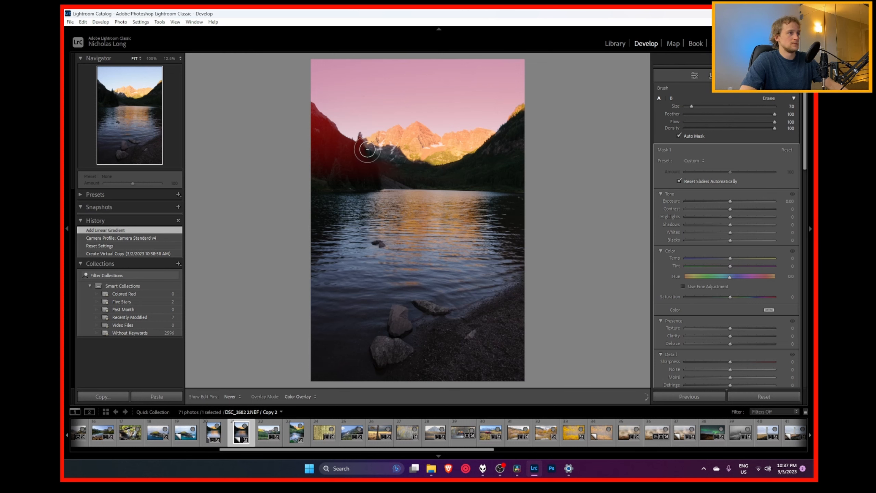
{"action": "mouse_move", "coordinate": [360, 145]}
{"action": "left_mouse_down"}
{"action": "mouse_move", "coordinate": [387, 171]}
{"action": "mouse_move", "coordinate": [368, 176]}
{"action": "mouse_move", "coordinate": [347, 156]}
{"action": "mouse_move", "coordinate": [328, 163]}
{"action": "mouse_move", "coordinate": [327, 148]}
{"action": "mouse_move", "coordinate": [352, 150]}
{"action": "mouse_move", "coordinate": [319, 174]}
{"action": "mouse_move", "coordinate": [312, 103]}
{"action": "mouse_move", "coordinate": [325, 133]}
{"action": "mouse_move", "coordinate": [336, 145]}
{"action": "mouse_move", "coordinate": [324, 120]}
{"action": "mouse_move", "coordinate": [352, 146]}
{"action": "mouse_move", "coordinate": [341, 153]}
{"action": "mouse_move", "coordinate": [310, 122]}
{"action": "left_mouse_up"}
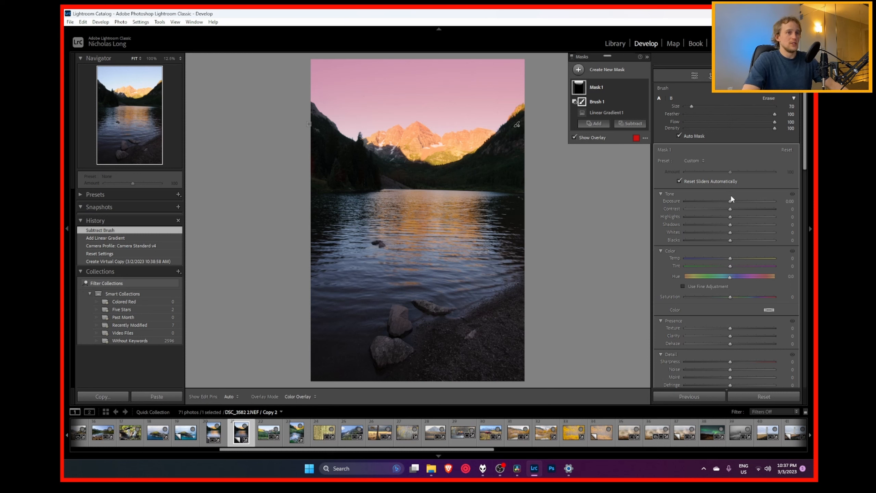
{"action": "mouse_move", "coordinate": [731, 200]}
{"action": "left_mouse_down"}
{"action": "mouse_move", "coordinate": [706, 199]}
{"action": "mouse_move", "coordinate": [715, 203]}
{"action": "left_mouse_up"}
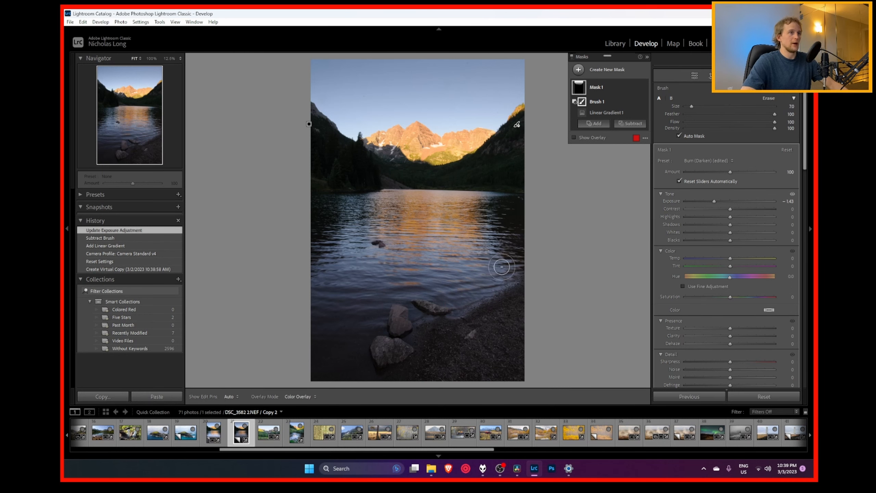
Step: Add a second linear gradient mask and move it to cover the lake and foreground, fading out at the far shoreline
{"action": "left_click", "coordinate": [578, 69]}
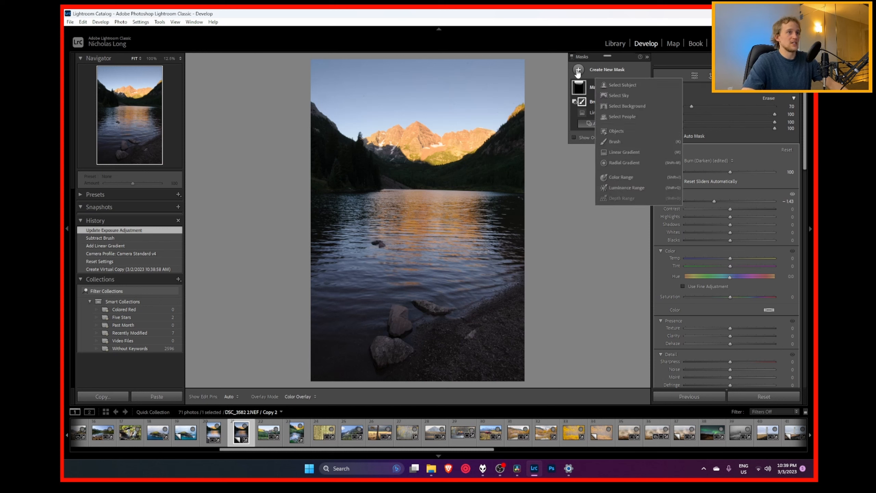
{"action": "left_click", "coordinate": [621, 152]}
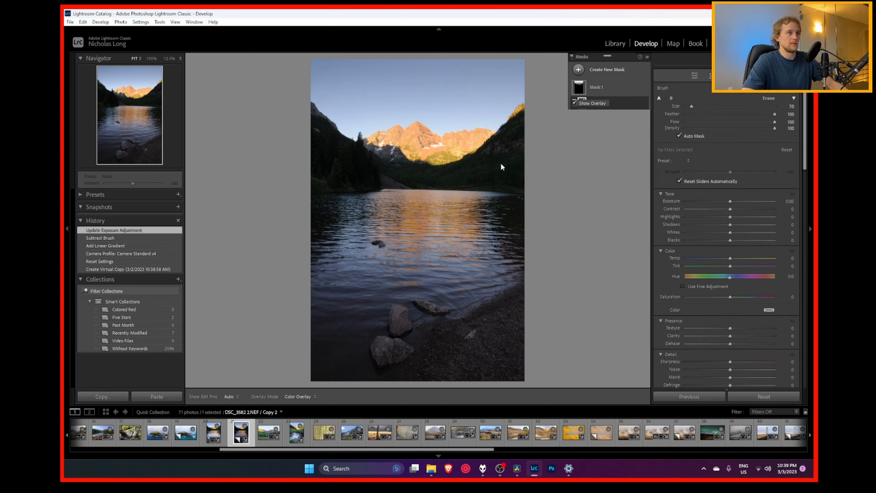
{"action": "left_click_drag", "start_coordinate": [323, 188], "coordinate": [323, 88]}
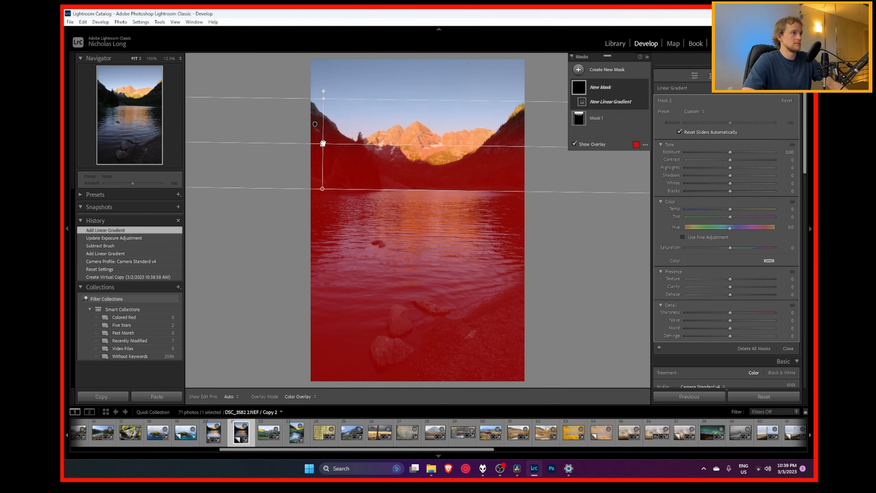
{"action": "left_click_drag", "start_coordinate": [323, 138], "coordinate": [436, 237]}
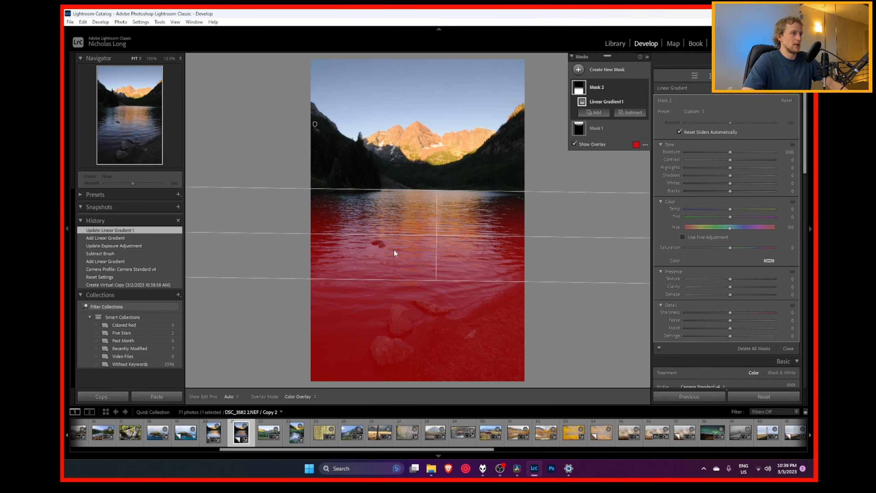
Step: Level the lake gradient and slightly shorten its fade, and raise its Exposure to brighten the water and rocky shore
{"action": "left_click_drag", "start_coordinate": [359, 235], "coordinate": [355, 236]}
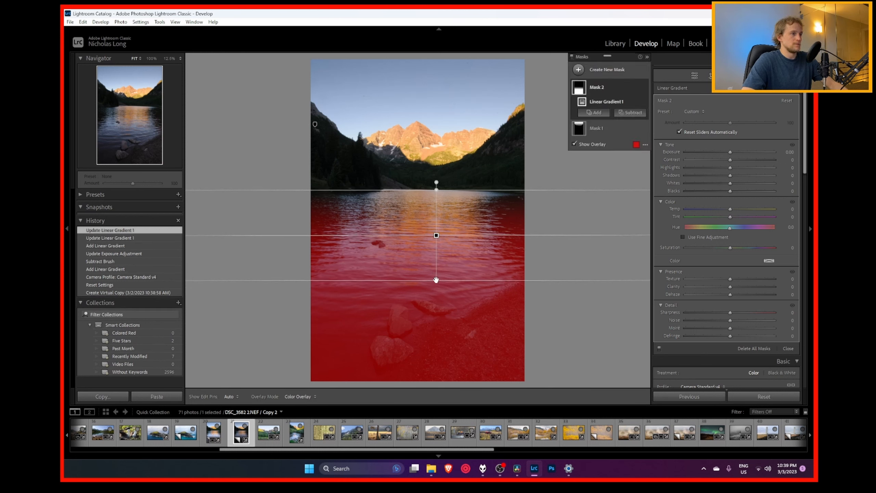
{"action": "mouse_move", "coordinate": [437, 281]}
{"action": "left_mouse_down"}
{"action": "mouse_move", "coordinate": [432, 305]}
{"action": "mouse_move", "coordinate": [419, 313]}
{"action": "mouse_move", "coordinate": [423, 276]}
{"action": "mouse_move", "coordinate": [422, 320]}
{"action": "mouse_move", "coordinate": [427, 251]}
{"action": "mouse_move", "coordinate": [426, 269]}
{"action": "left_mouse_up"}
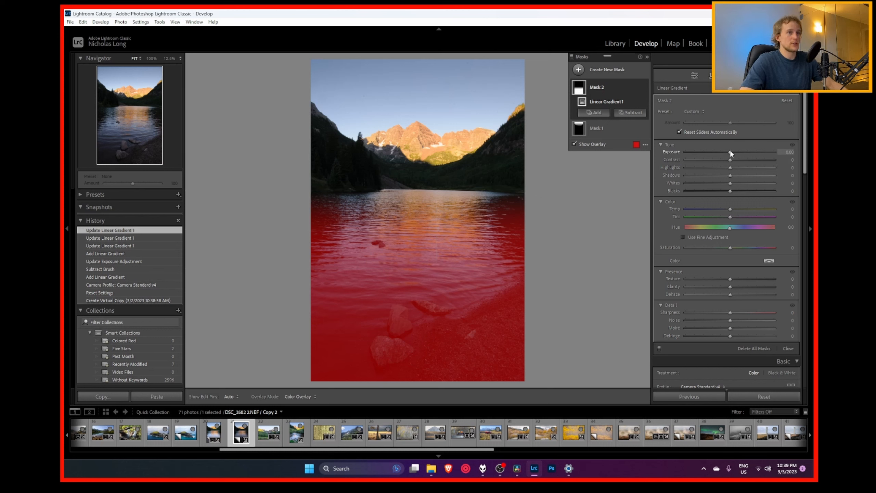
{"action": "left_click_drag", "start_coordinate": [730, 152], "coordinate": [748, 153]}
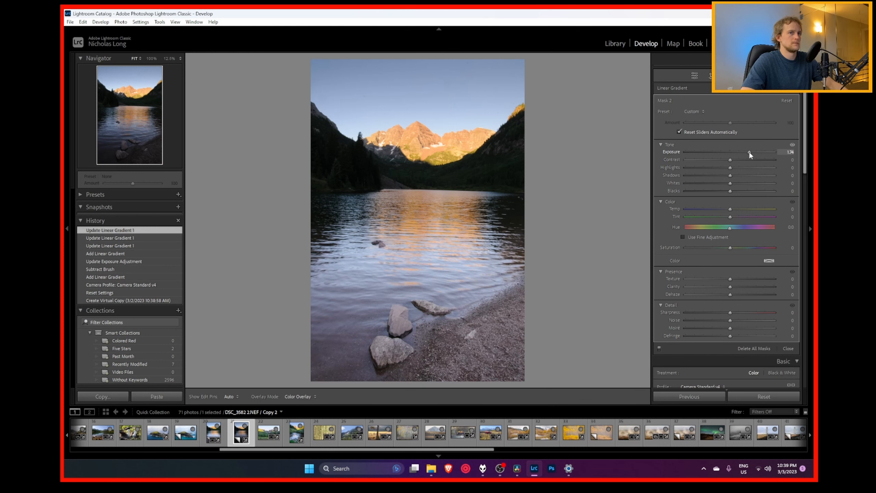
{"action": "left_click_drag", "start_coordinate": [748, 152], "coordinate": [749, 153]}
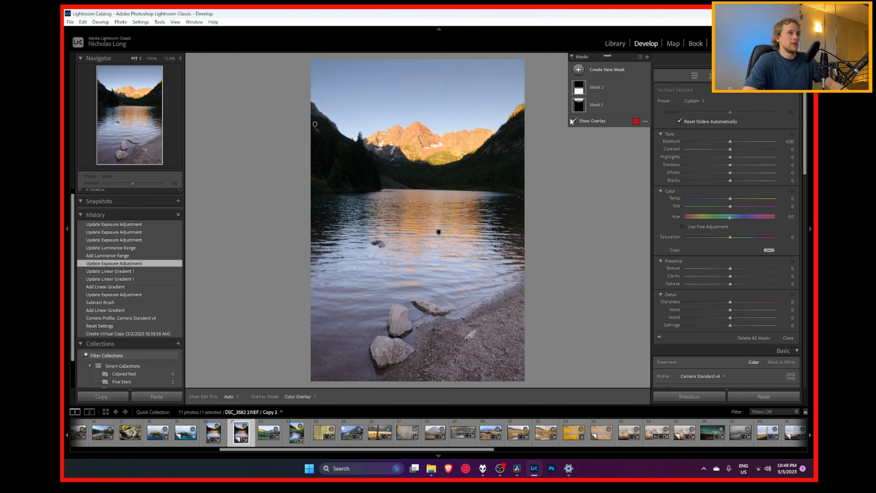
Step: Add a luminance range mask sampled from the dark hillside beside the peaks and set its range to 0/0 through 31/69
{"action": "left_click", "coordinate": [578, 70]}
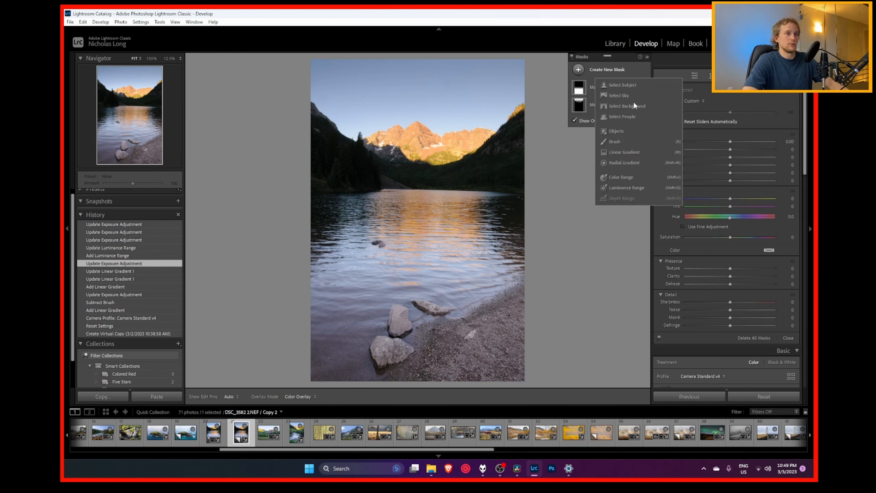
{"action": "left_click", "coordinate": [641, 186]}
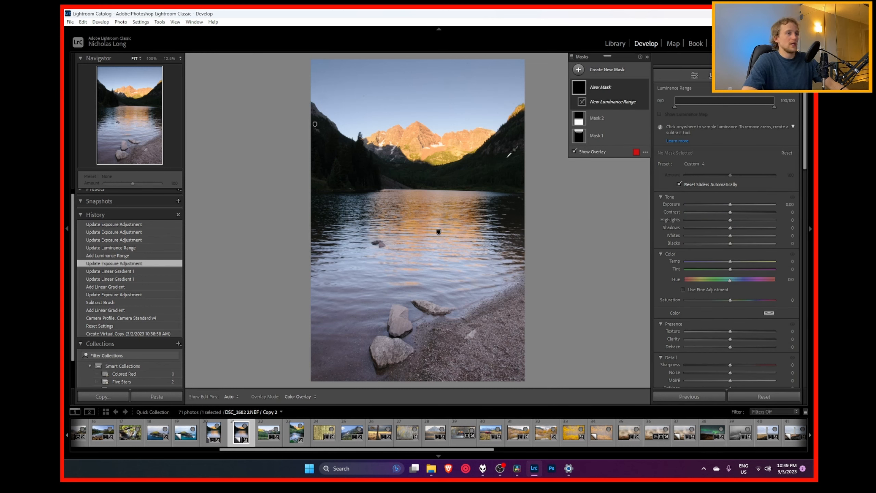
{"action": "left_click", "coordinate": [493, 164]}
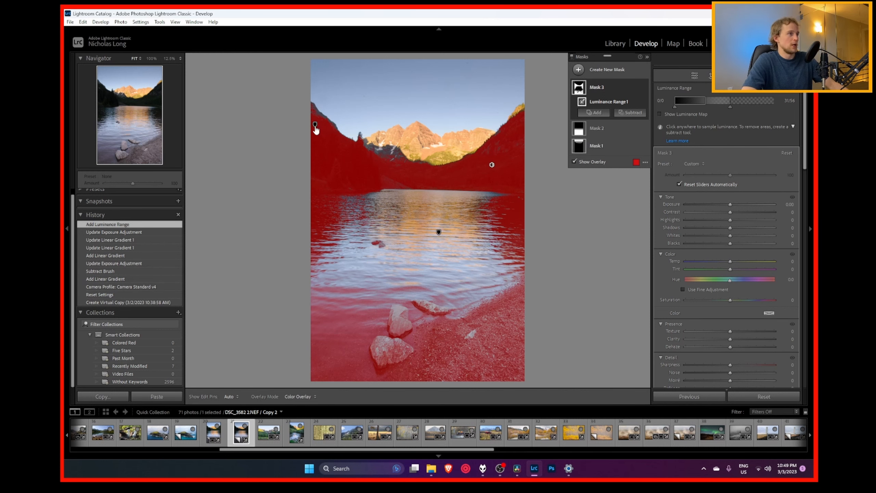
{"action": "mouse_move", "coordinate": [730, 107]}
{"action": "left_mouse_down"}
{"action": "mouse_move", "coordinate": [753, 108]}
{"action": "mouse_move", "coordinate": [736, 108]}
{"action": "left_mouse_up"}
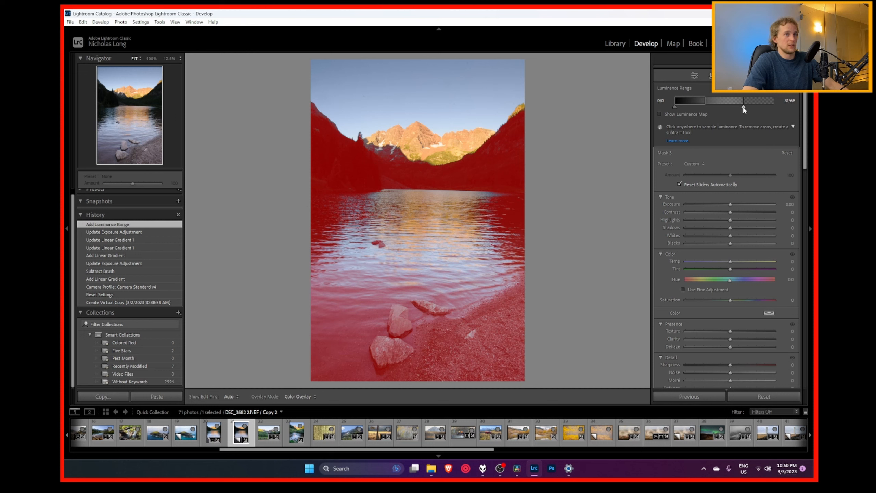
{"action": "left_click_drag", "start_coordinate": [743, 107], "coordinate": [743, 107]}
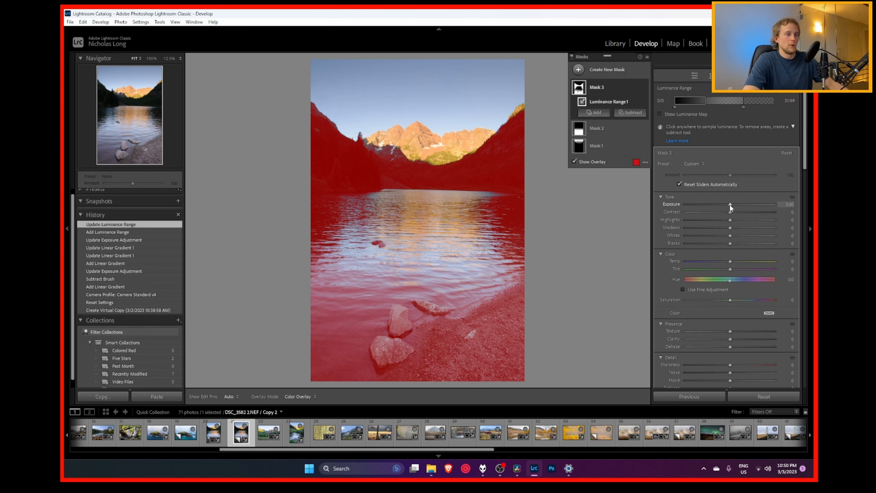
Step: Set the luminance range mask's Exposure to 0.37 and toggle the mask's visibility to compare before and after
{"action": "mouse_move", "coordinate": [729, 204]}
{"action": "left_mouse_down"}
{"action": "mouse_move", "coordinate": [753, 204]}
{"action": "mouse_move", "coordinate": [733, 204]}
{"action": "left_mouse_up"}
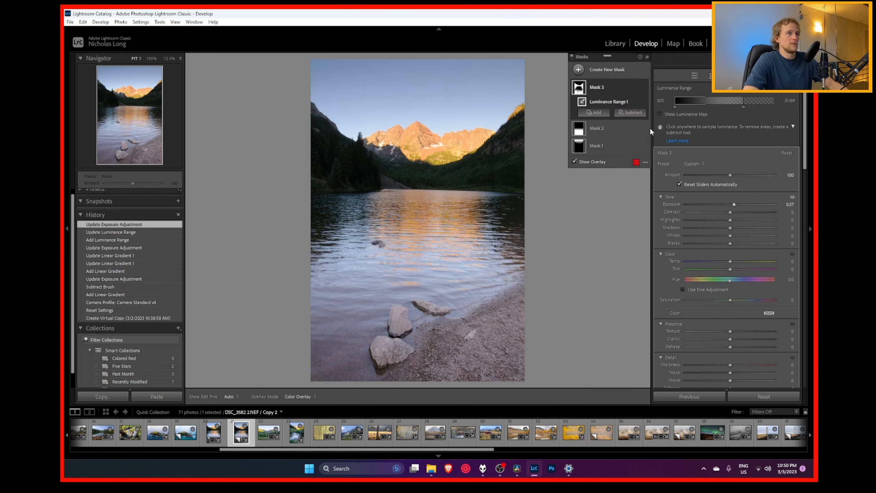
{"action": "left_click", "coordinate": [644, 88]}
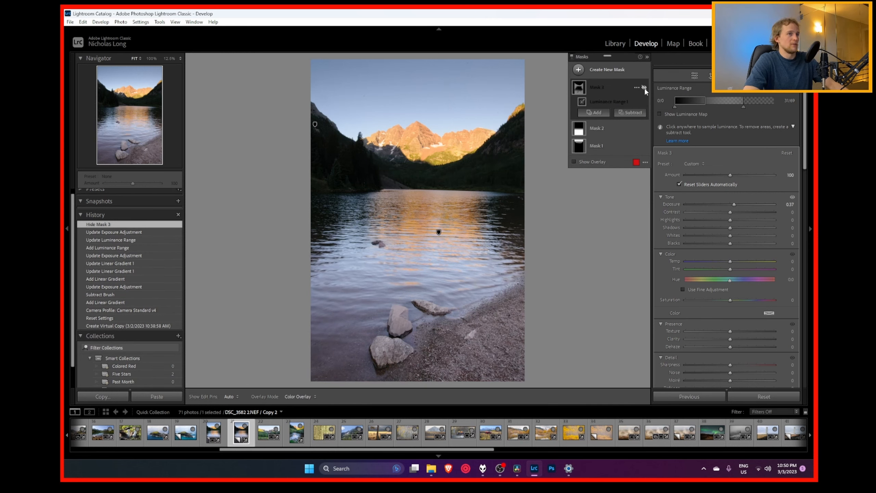
{"action": "left_click", "coordinate": [644, 87]}
{"action": "left_click", "coordinate": [644, 88]}
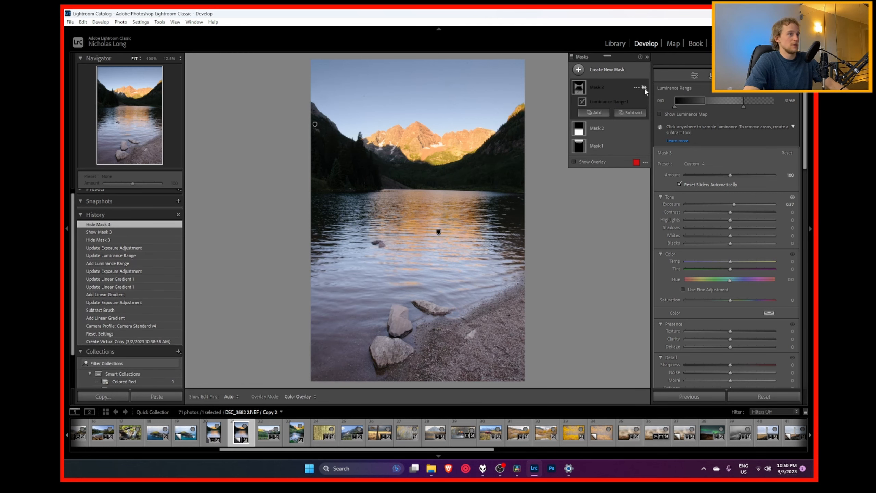
{"action": "left_click", "coordinate": [644, 88]}
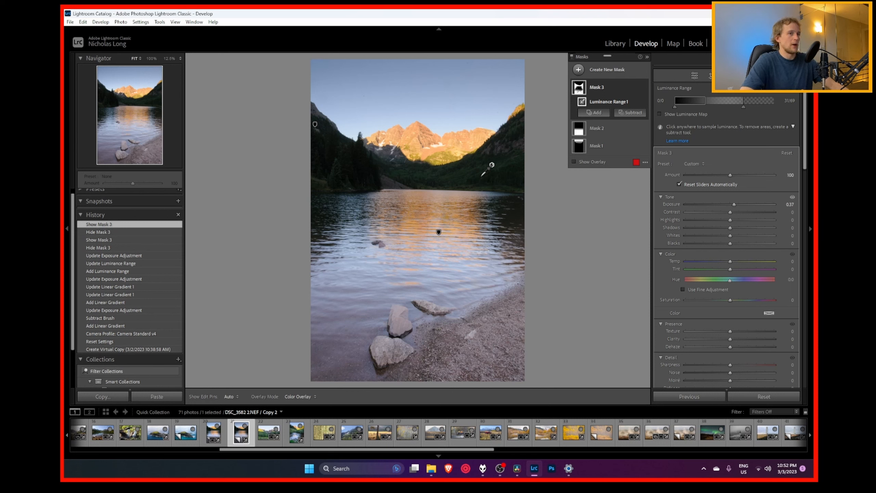
Step: Add a radial gradient mask over the sunlit peaks, narrowing and flattening the ellipse and centring it on the mountains
{"action": "left_click", "coordinate": [579, 70]}
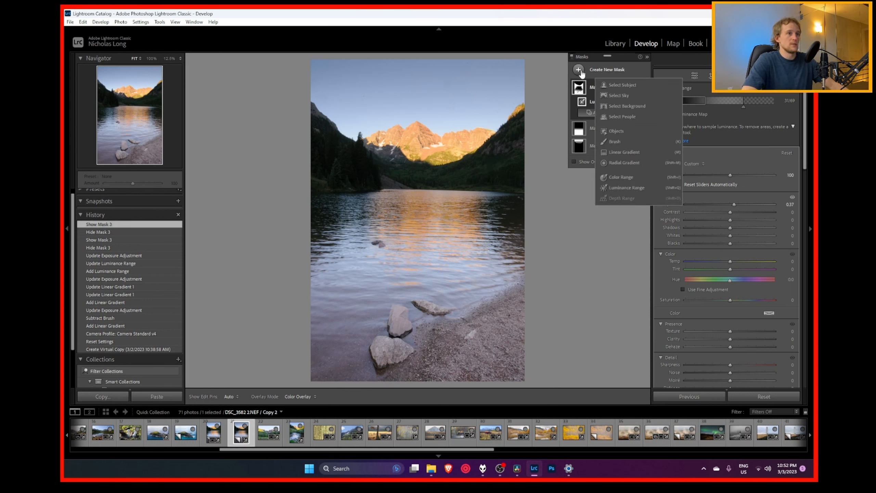
{"action": "left_click", "coordinate": [636, 160]}
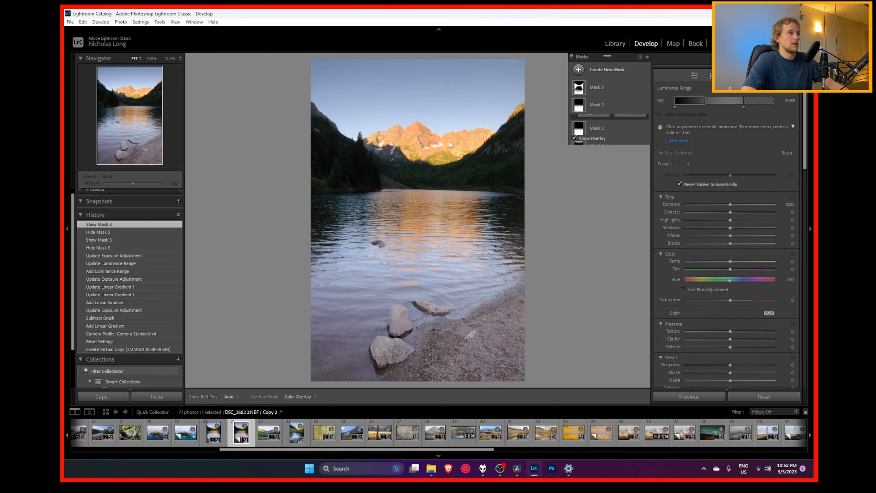
{"action": "left_click_drag", "start_coordinate": [362, 119], "coordinate": [448, 164]}
{"action": "left_click_drag", "start_coordinate": [365, 124], "coordinate": [422, 146]}
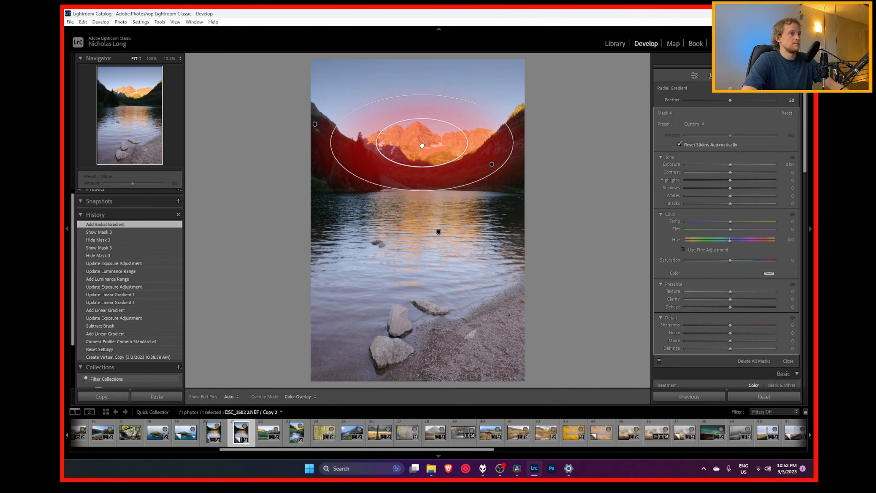
{"action": "left_click_drag", "start_coordinate": [513, 142], "coordinate": [500, 142]}
{"action": "left_click_drag", "start_coordinate": [421, 95], "coordinate": [421, 113]}
{"action": "left_click_drag", "start_coordinate": [422, 145], "coordinate": [426, 142]}
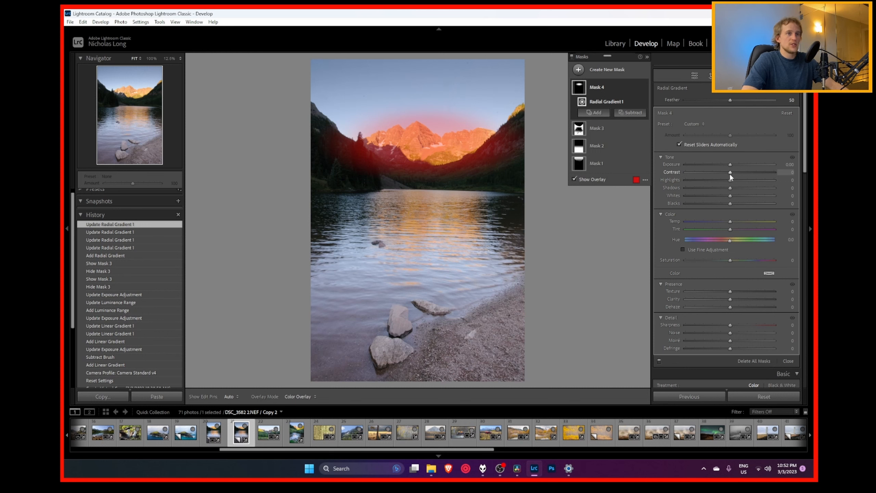
Step: Set the Contrast of the peaks' radial mask to 18 and toggle the mask's visibility to compare its effect
{"action": "left_click_drag", "start_coordinate": [730, 172], "coordinate": [731, 172]}
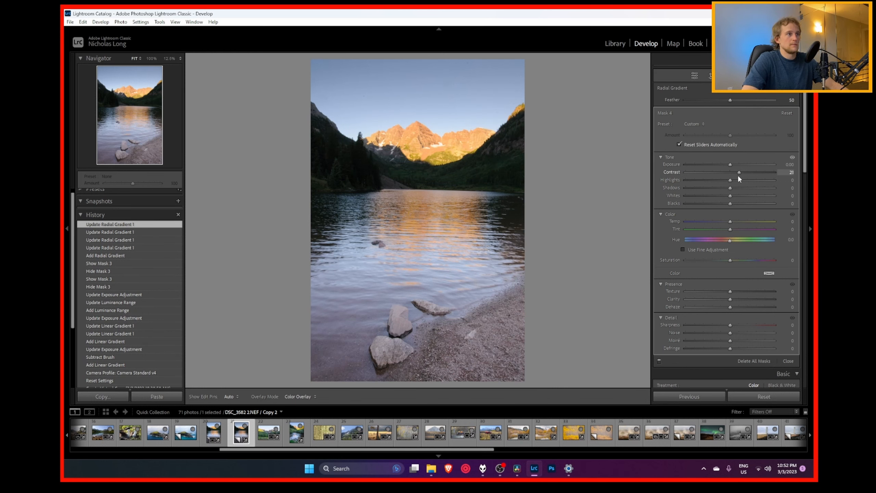
{"action": "left_click_drag", "start_coordinate": [738, 174], "coordinate": [737, 173]}
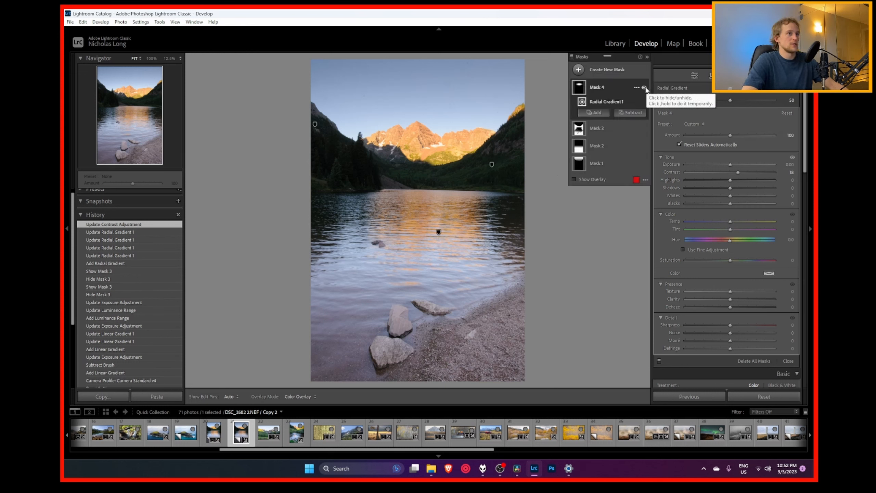
{"action": "left_click", "coordinate": [645, 87]}
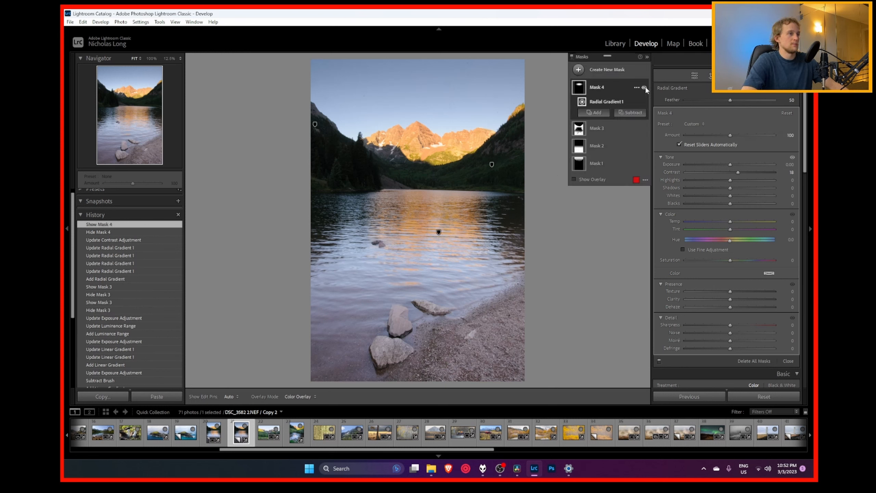
{"action": "left_click", "coordinate": [644, 87]}
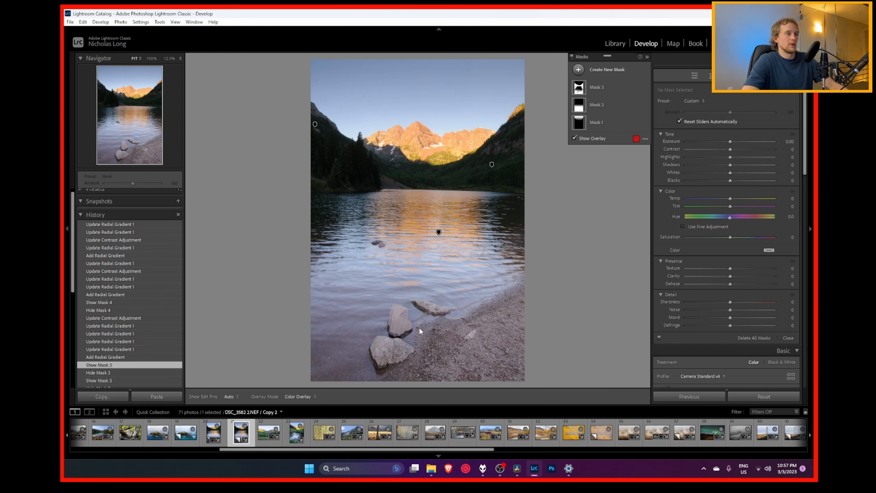
Step: Add a radial gradient mask in the lower part of the lake, rotate it, and move it over the shoreline rocks
{"action": "left_click", "coordinate": [579, 70]}
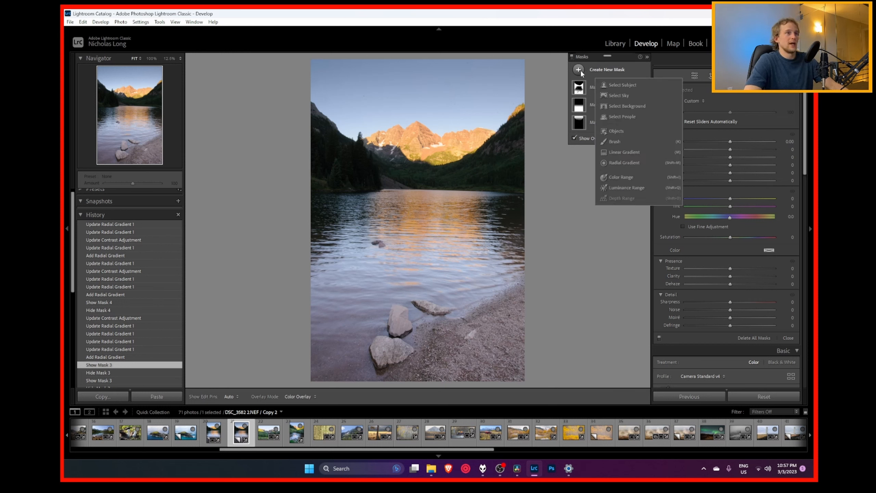
{"action": "key", "text": "Escape"}
{"action": "key", "text": "shift+m"}
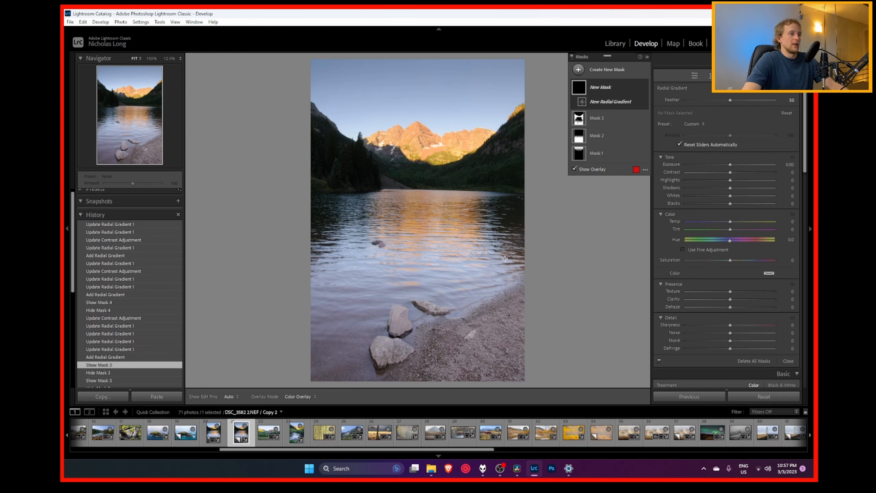
{"action": "left_click_drag", "start_coordinate": [375, 297], "coordinate": [424, 338]}
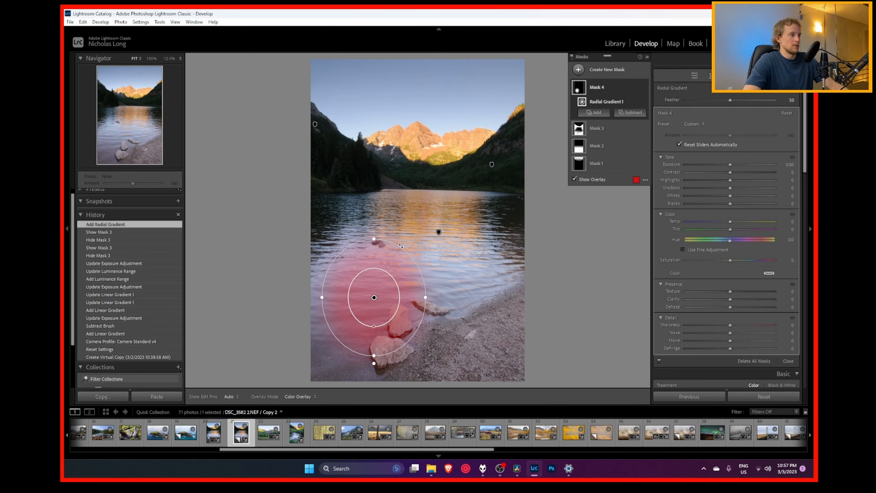
{"action": "left_click_drag", "start_coordinate": [404, 247], "coordinate": [426, 277]}
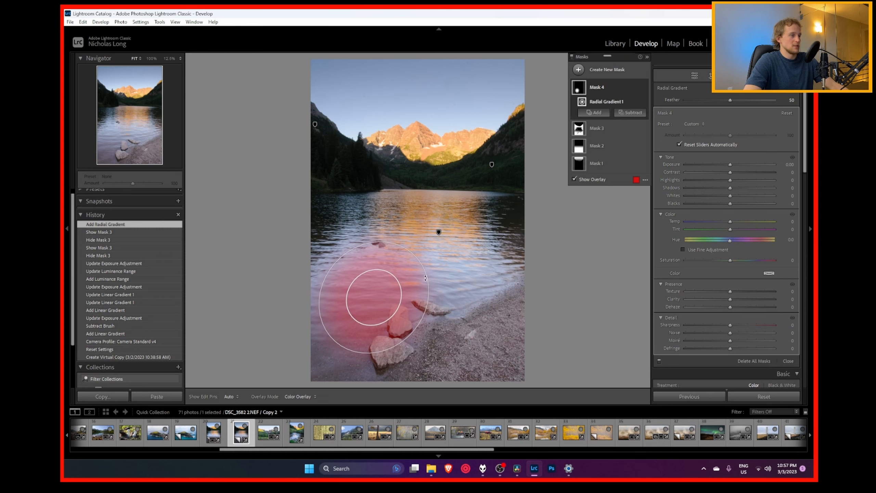
{"action": "left_click_drag", "start_coordinate": [373, 297], "coordinate": [405, 336]}
{"action": "left_click_drag", "start_coordinate": [366, 297], "coordinate": [365, 294]}
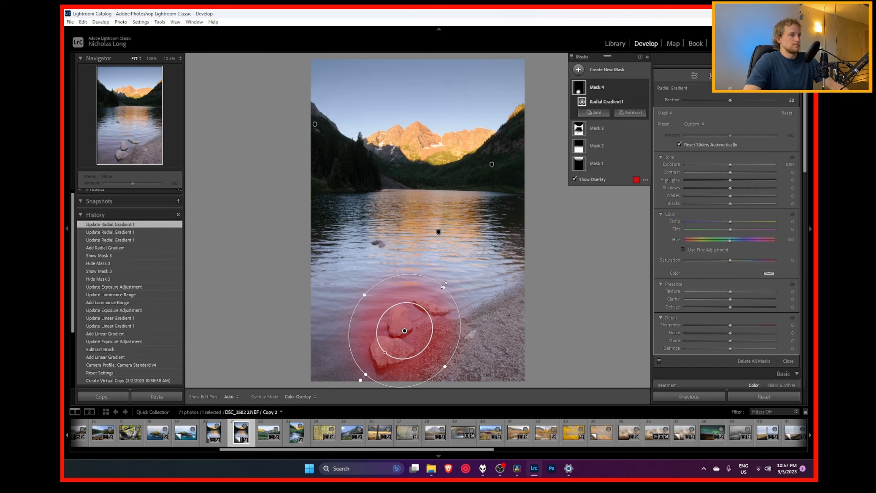
Step: Enlarge and recentre the radial gradient around the shoreline rocks, and set the mask's Contrast to 40
{"action": "left_click_drag", "start_coordinate": [443, 286], "coordinate": [452, 278]}
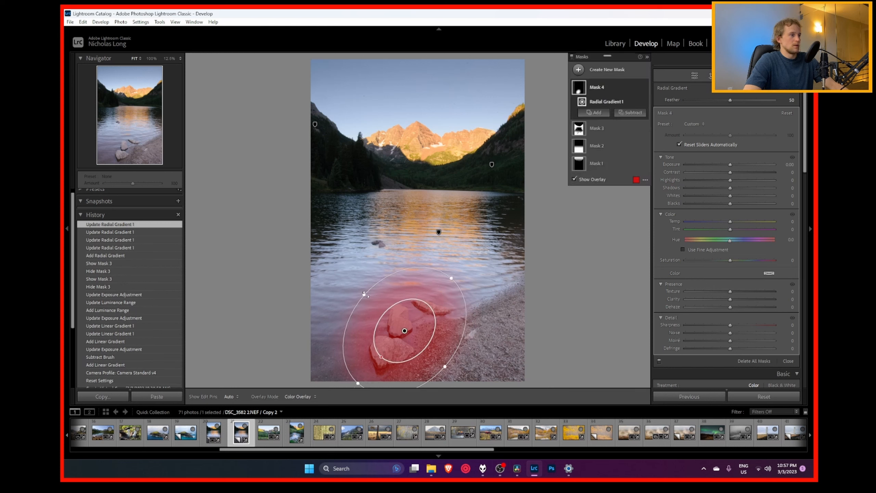
{"action": "left_click_drag", "start_coordinate": [366, 295], "coordinate": [358, 288]}
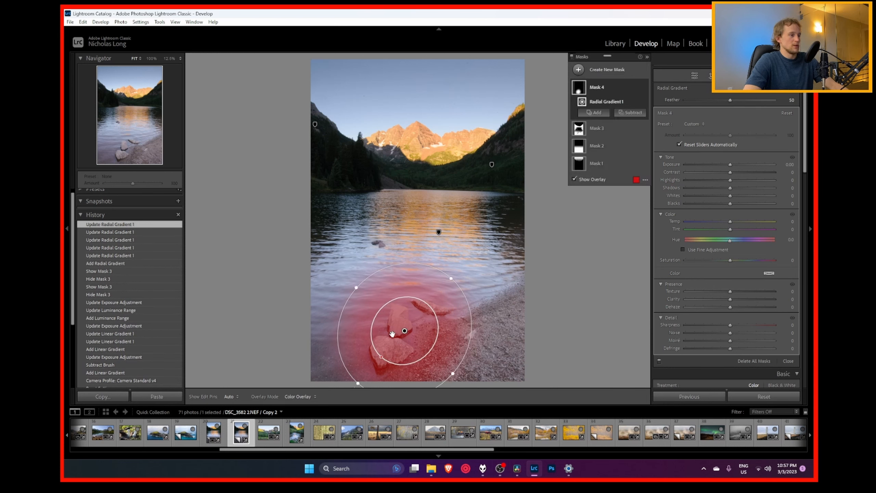
{"action": "left_click_drag", "start_coordinate": [405, 331], "coordinate": [400, 328]}
{"action": "left_click_drag", "start_coordinate": [352, 287], "coordinate": [354, 287]}
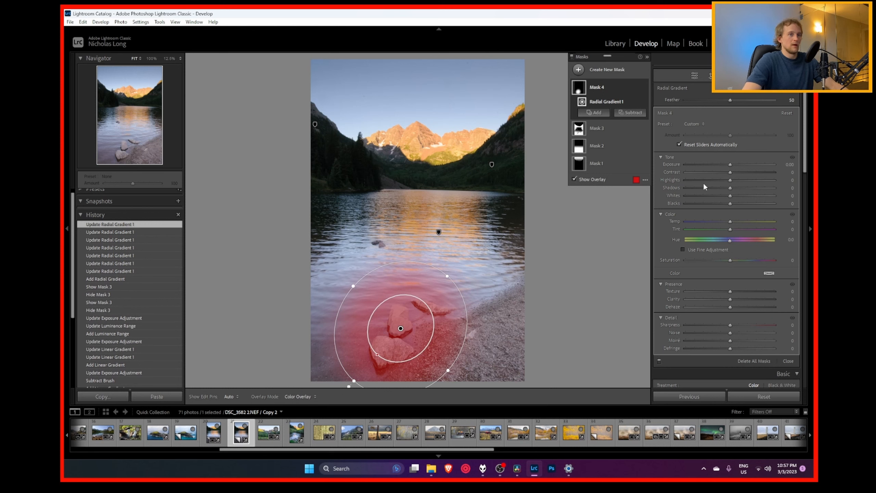
{"action": "left_click_drag", "start_coordinate": [729, 172], "coordinate": [738, 173]}
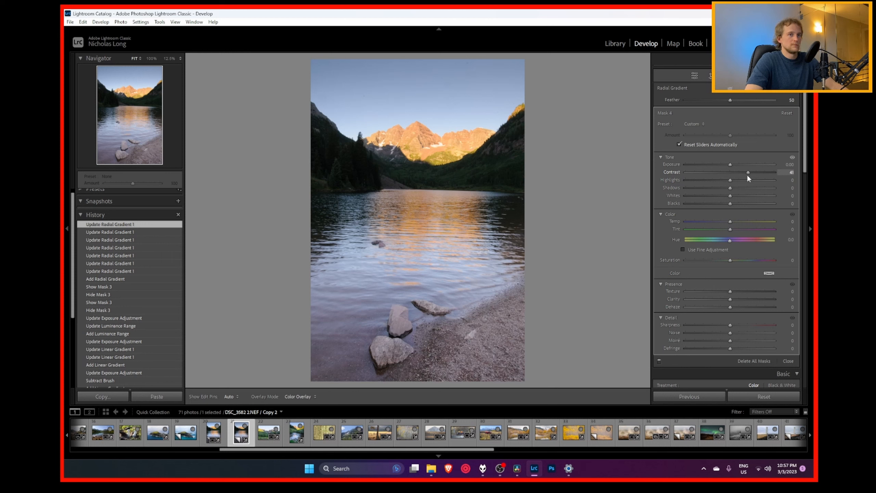
{"action": "left_click_drag", "start_coordinate": [747, 174], "coordinate": [747, 173]}
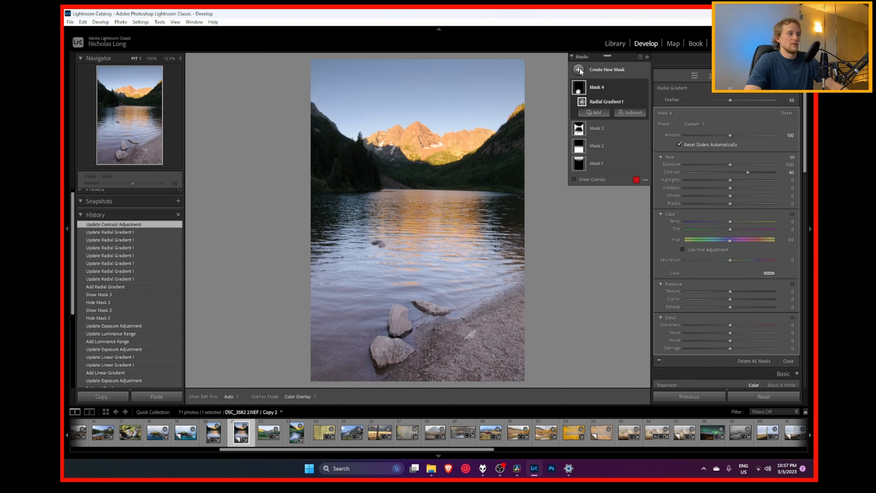
Step: Add a small radial gradient mask around the single rock in the middle of the lake and set its Contrast to 40
{"action": "left_click", "coordinate": [630, 112]}
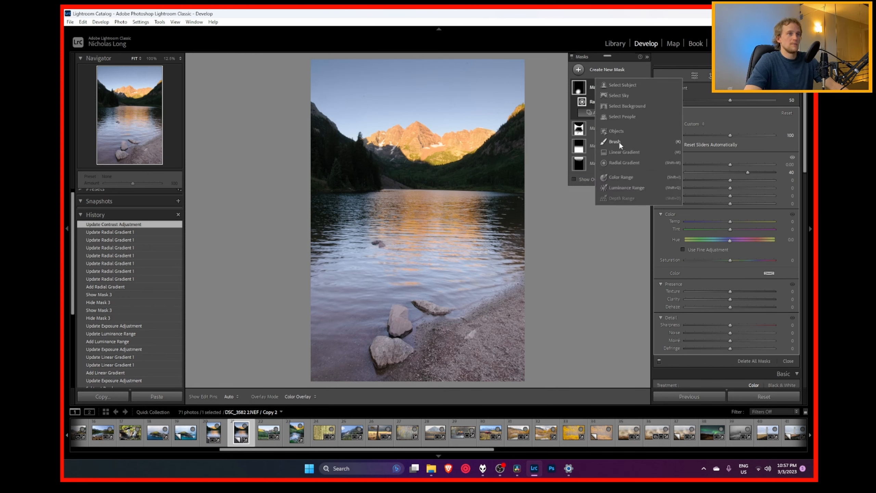
{"action": "left_click", "coordinate": [626, 162]}
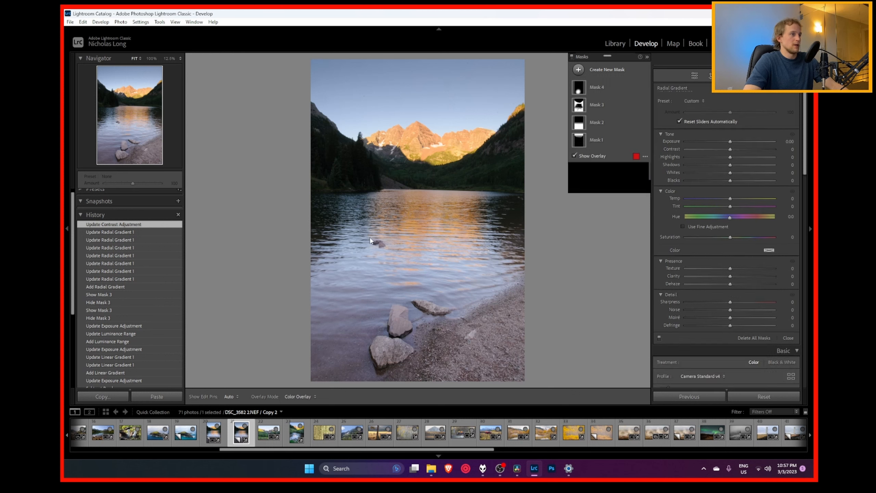
{"action": "mouse_move", "coordinate": [358, 233]}
{"action": "left_mouse_down"}
{"action": "mouse_move", "coordinate": [386, 256]}
{"action": "mouse_move", "coordinate": [368, 238]}
{"action": "mouse_move", "coordinate": [377, 245]}
{"action": "left_mouse_up"}
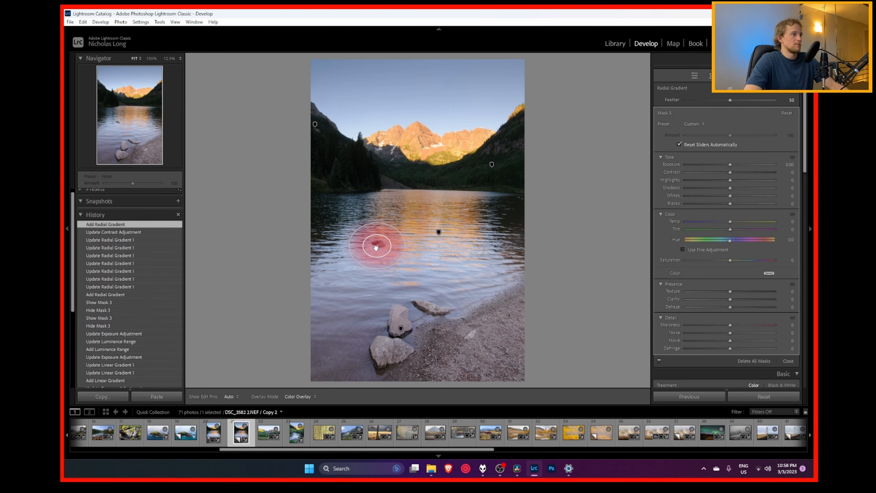
{"action": "left_click_drag", "start_coordinate": [731, 172], "coordinate": [734, 173]}
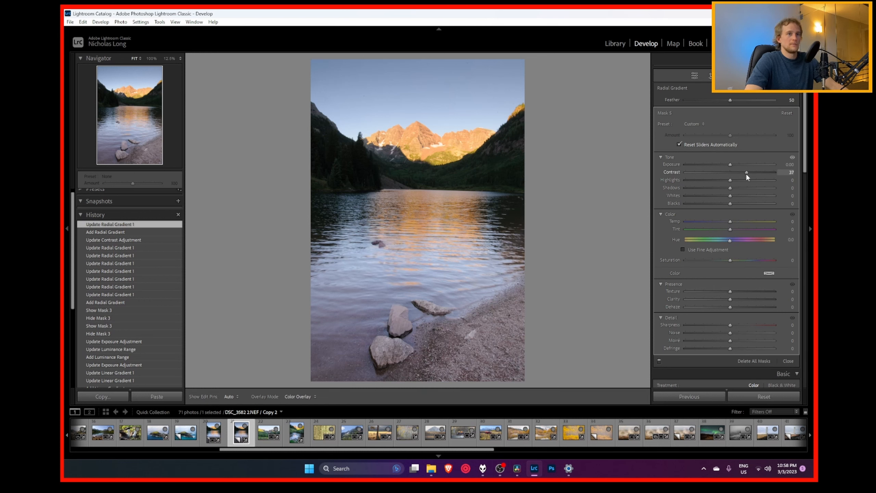
{"action": "left_click_drag", "start_coordinate": [746, 173], "coordinate": [746, 173]}
{"action": "left_click", "coordinate": [786, 172]}
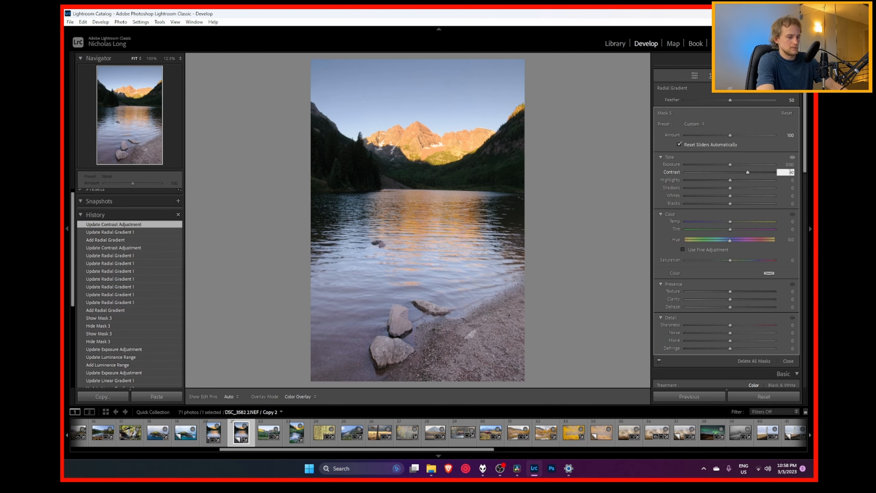
{"action": "type", "text": "40"}
{"action": "key", "text": "Return"}
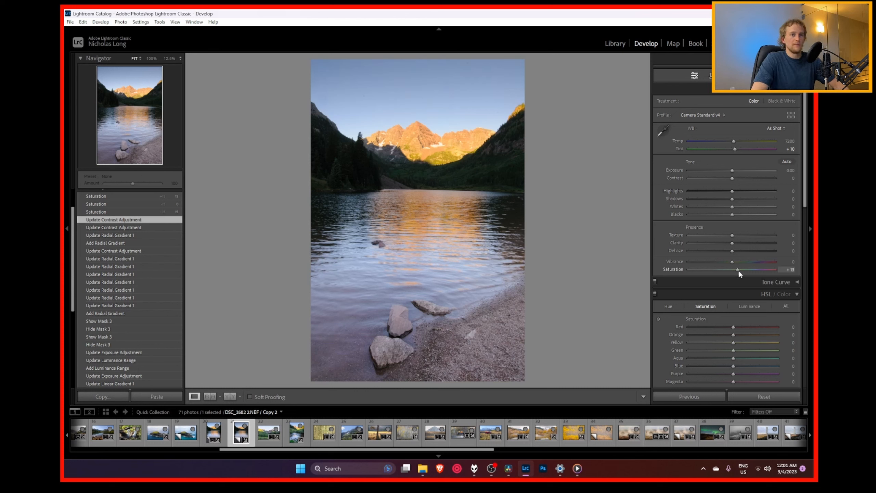
Step: Set the whole photo's Saturation to +15
{"action": "left_click_drag", "start_coordinate": [739, 271], "coordinate": [740, 270]}
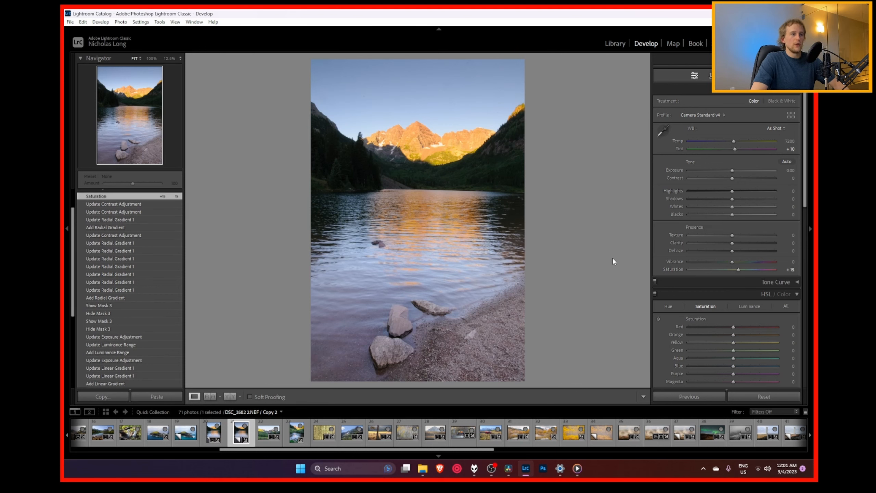